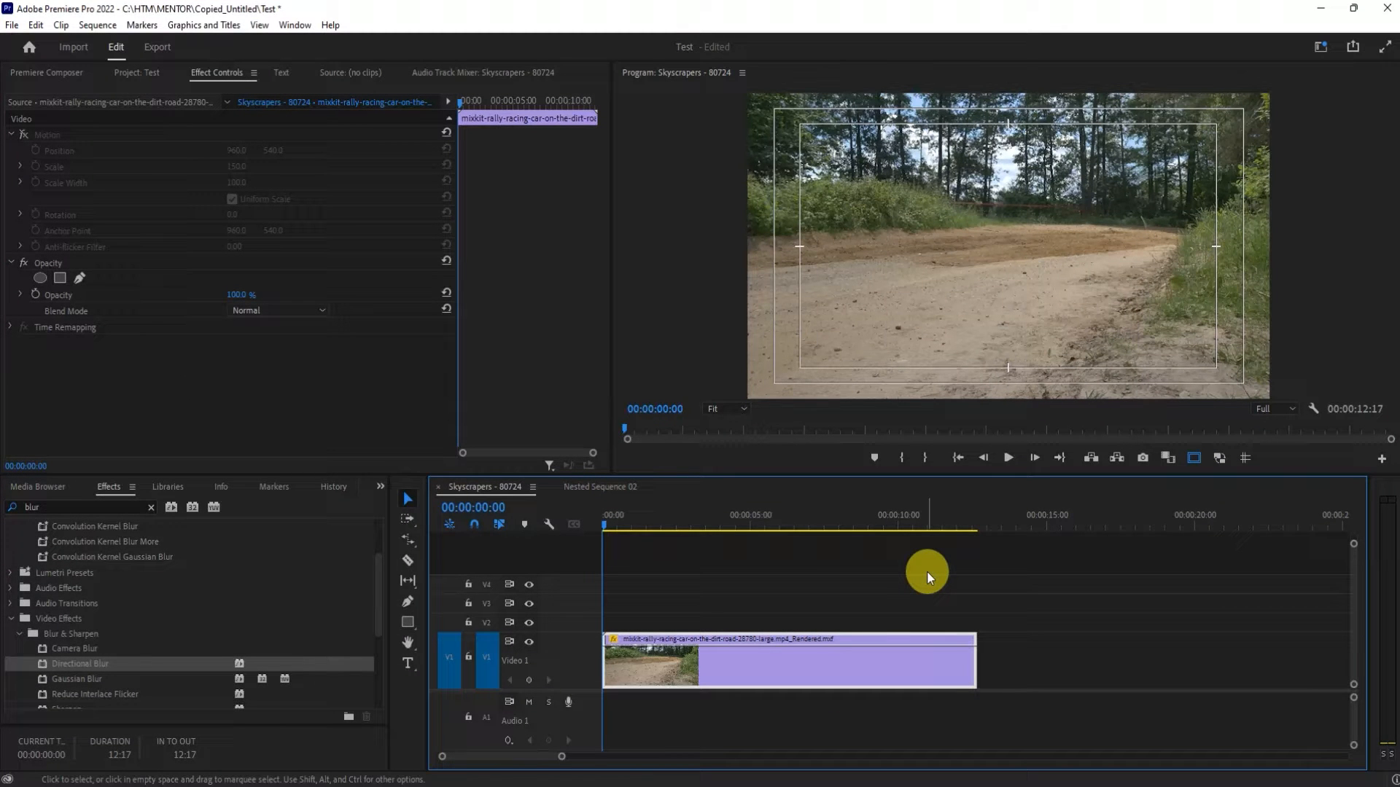
- Clear the effects search and selection, and play the rally car clip from the start to review the car's pass
left_click(151, 507)
left_click(754, 563)
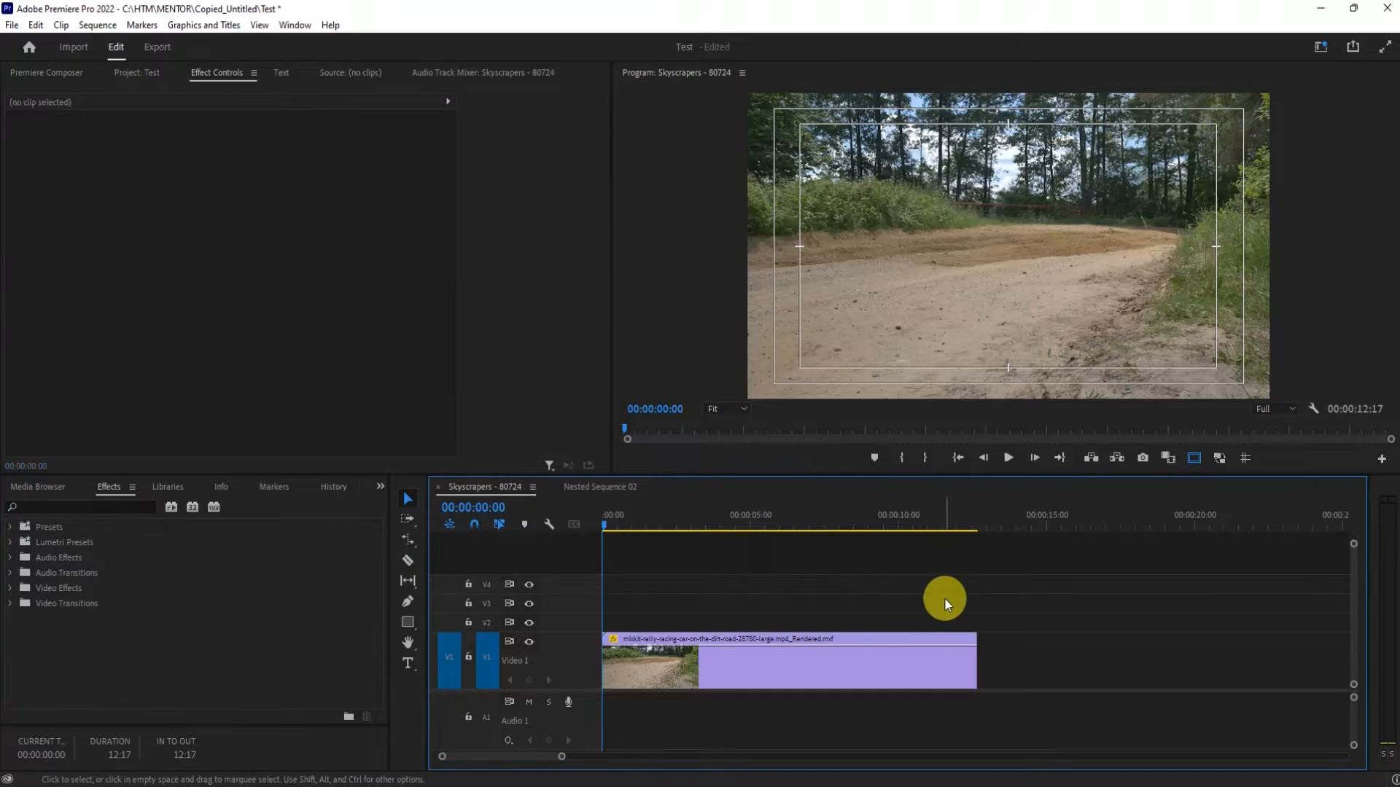
key("space")
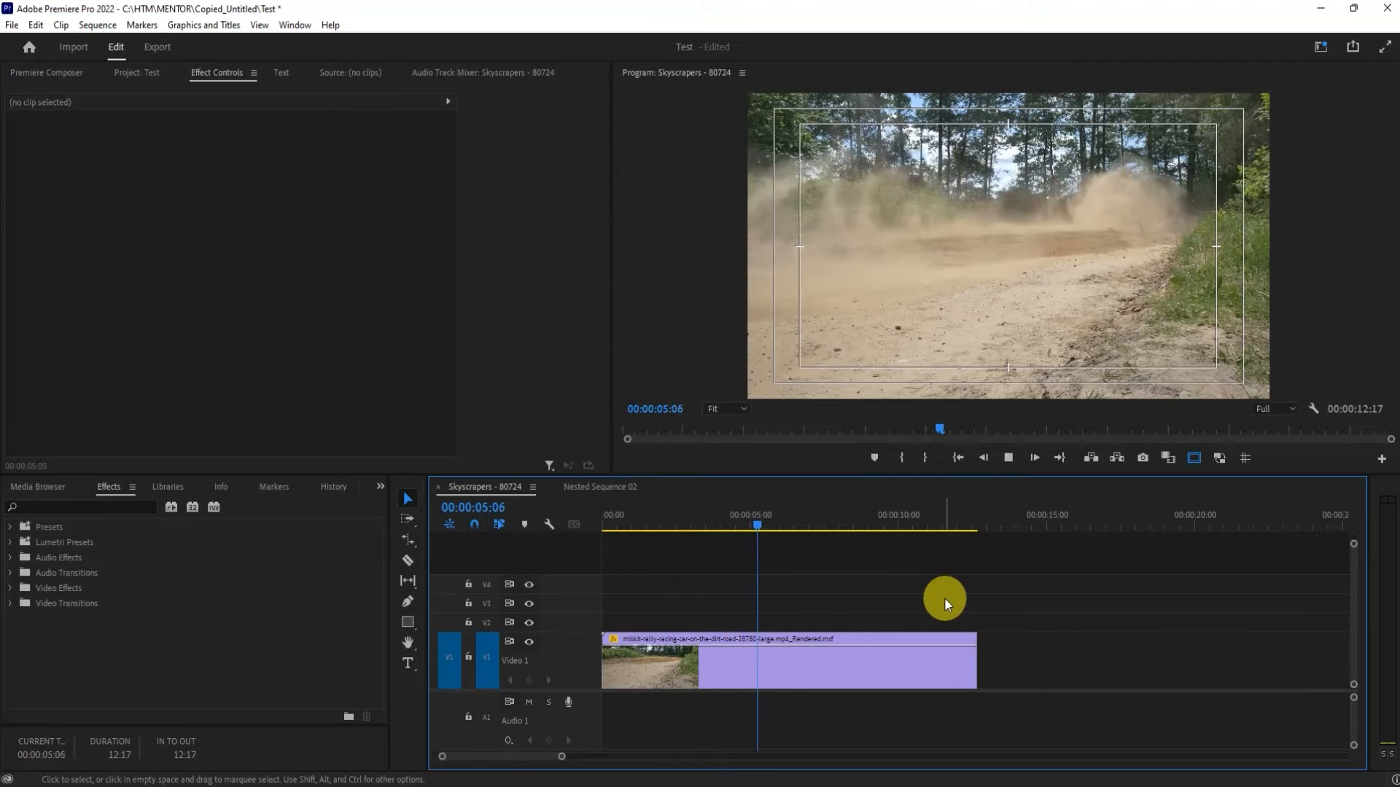
key("space")
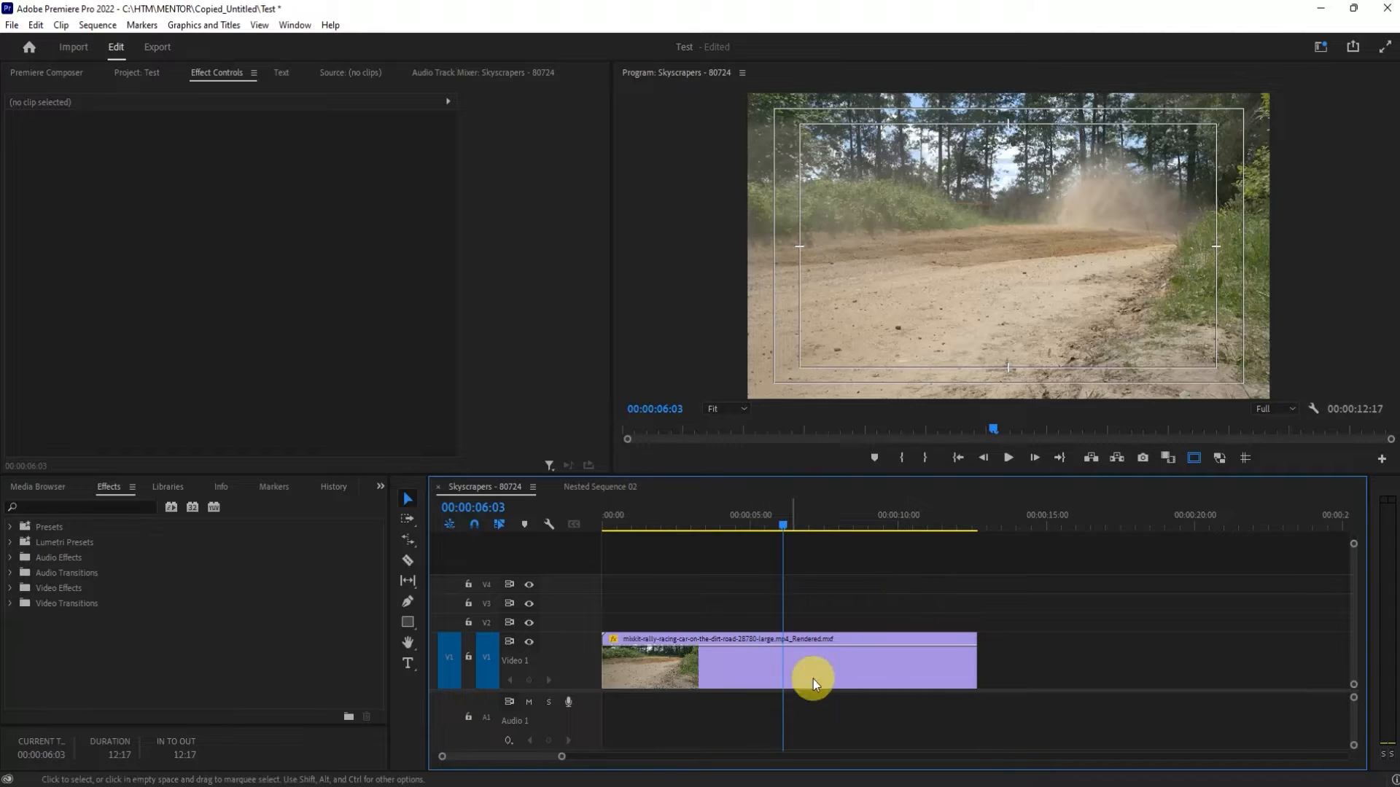
- Select the rally car clip and expand its Time Remapping effect to show the Speed property
left_click(737, 672)
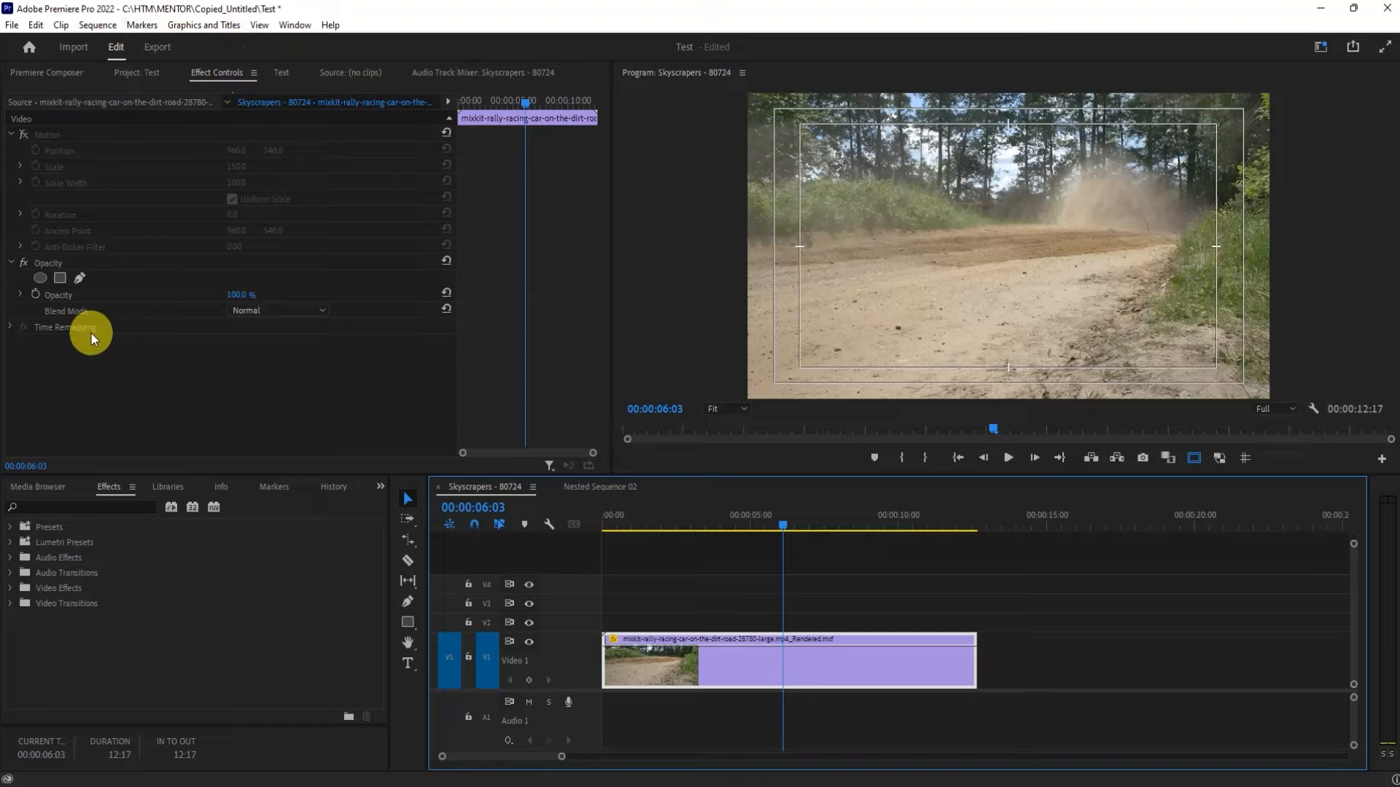
left_click(63, 333)
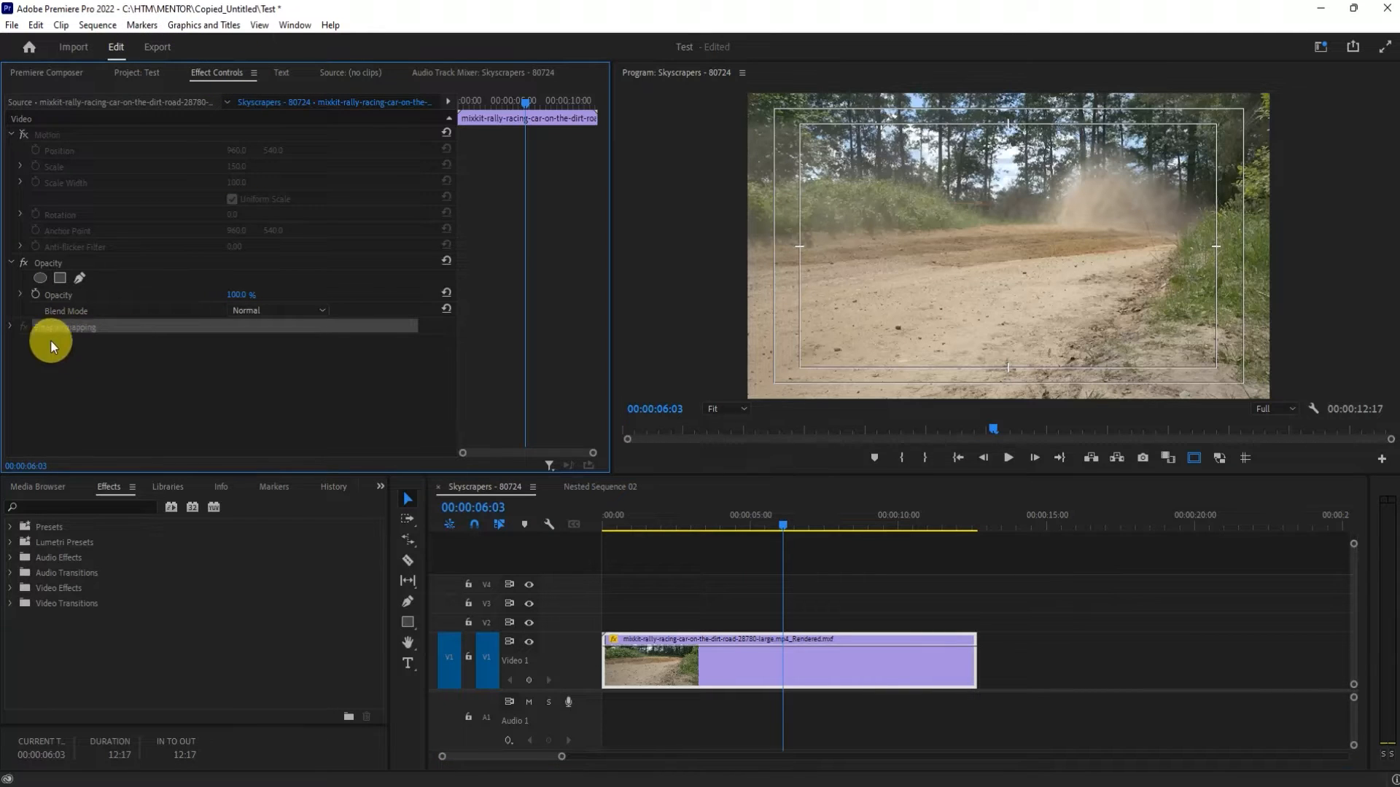
left_click(12, 328)
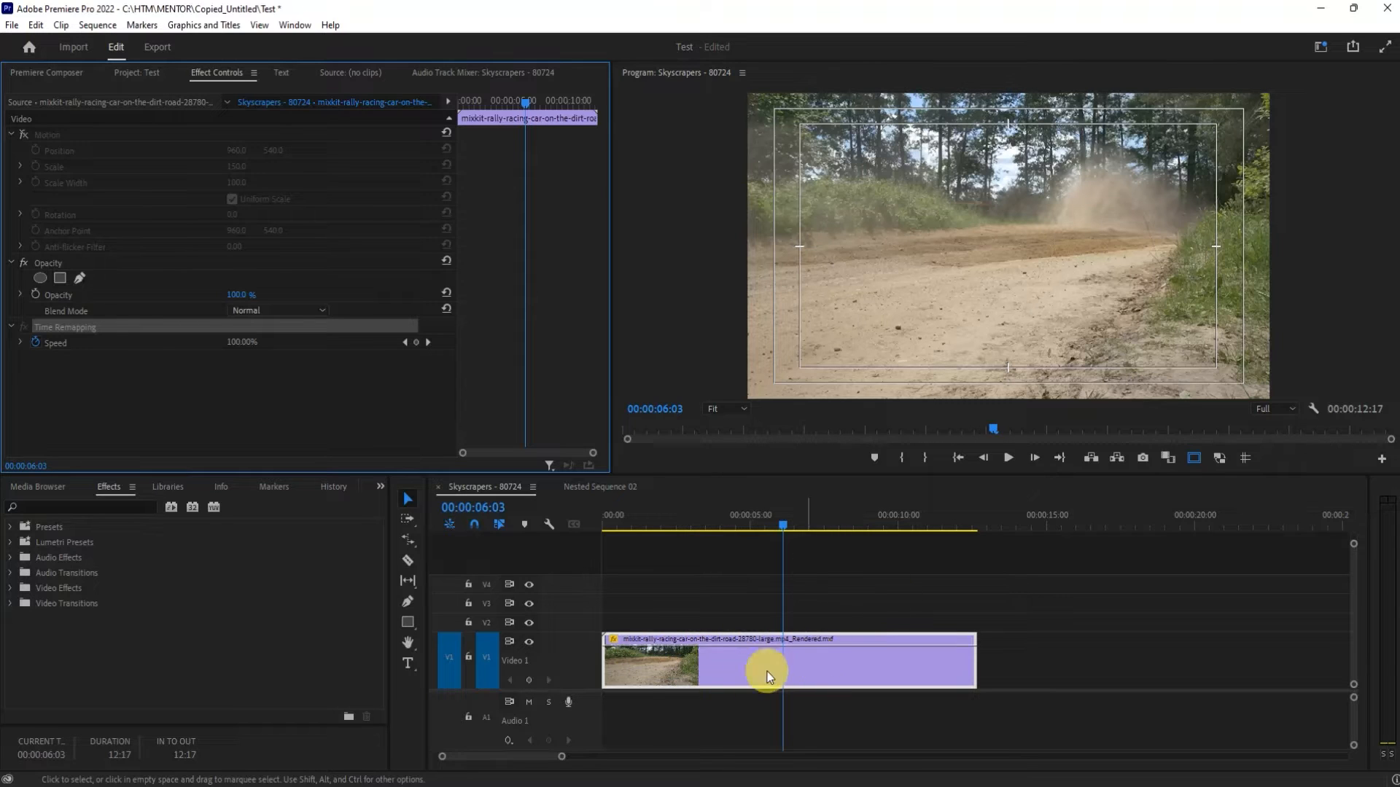
- Collapse and re-expand the Video 1 track, and make it slightly taller
double_click(583, 667)
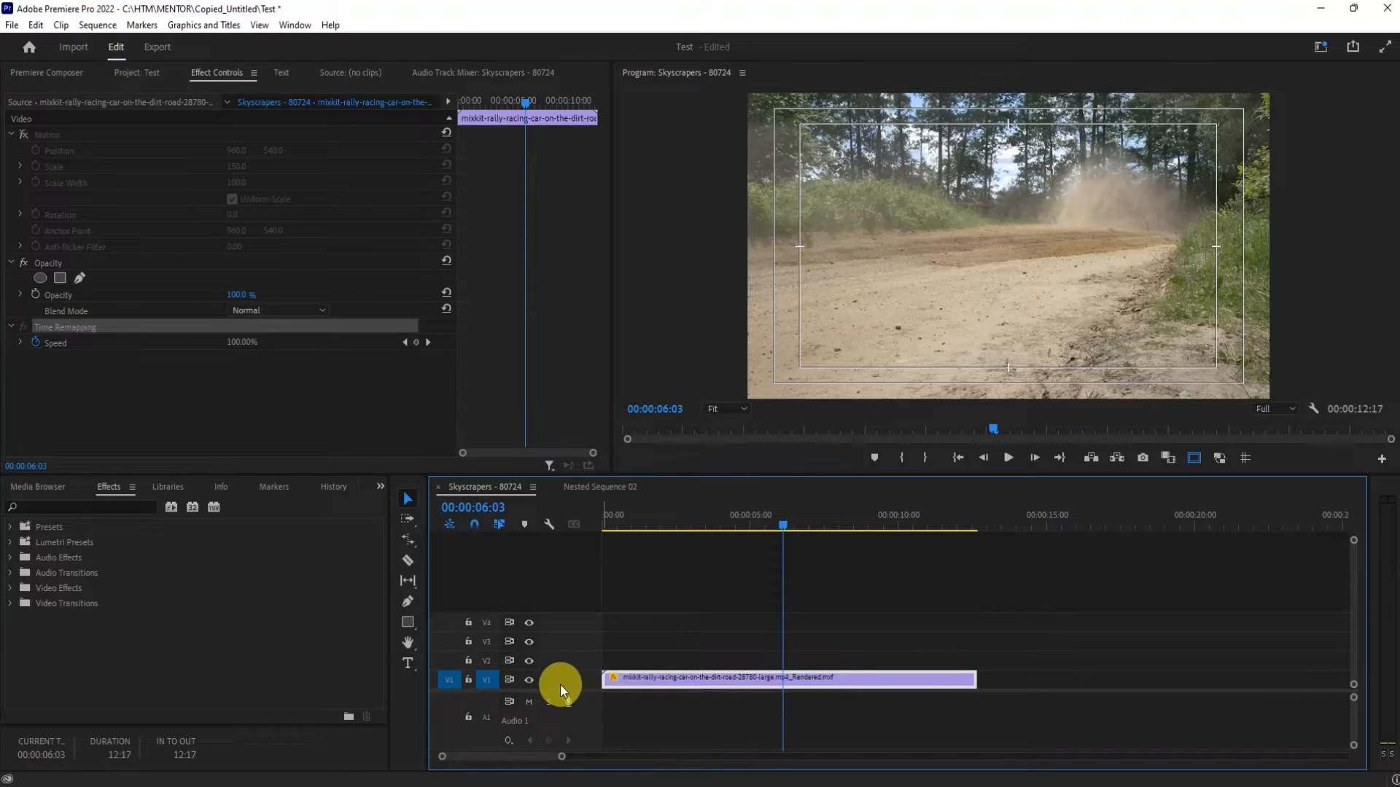
double_click(566, 684)
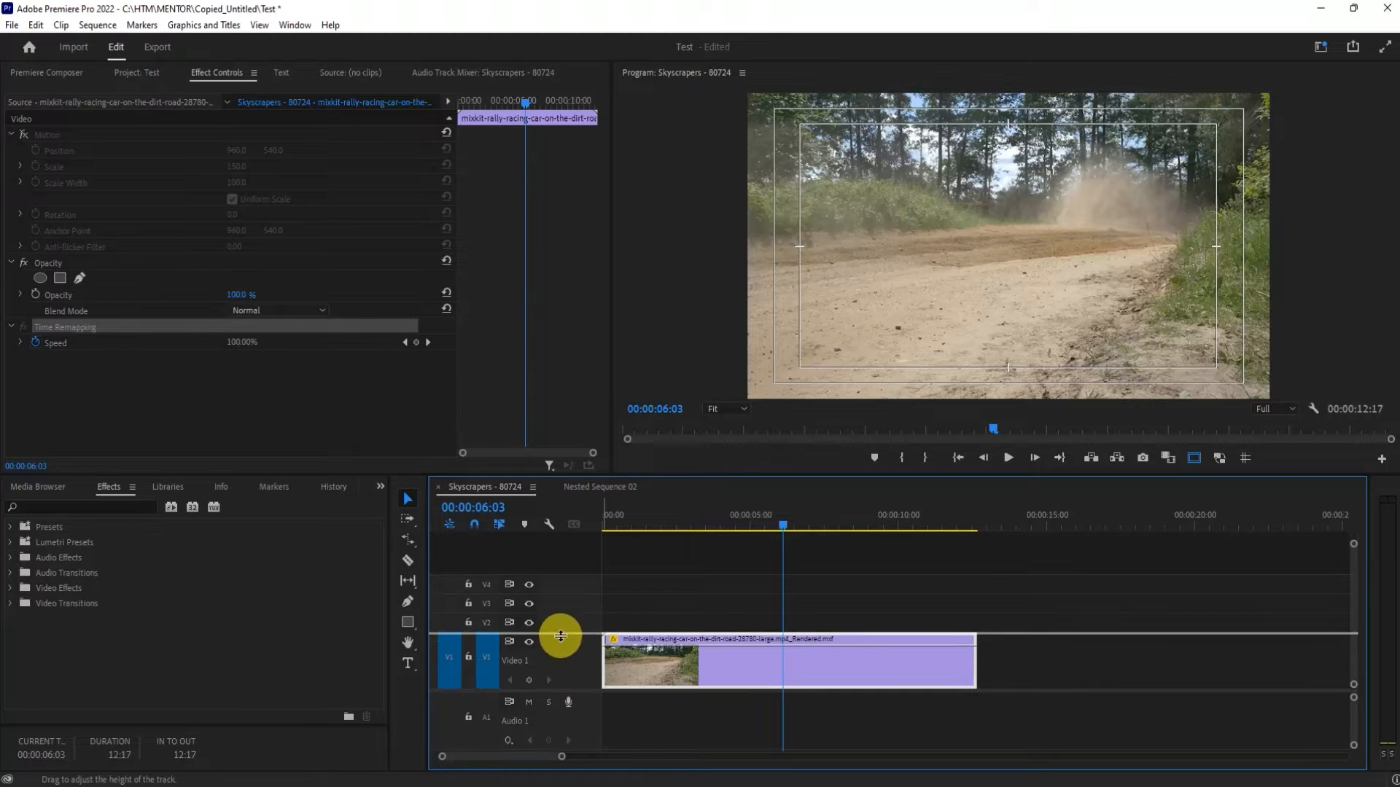
left_click_drag(560, 636, 560, 631)
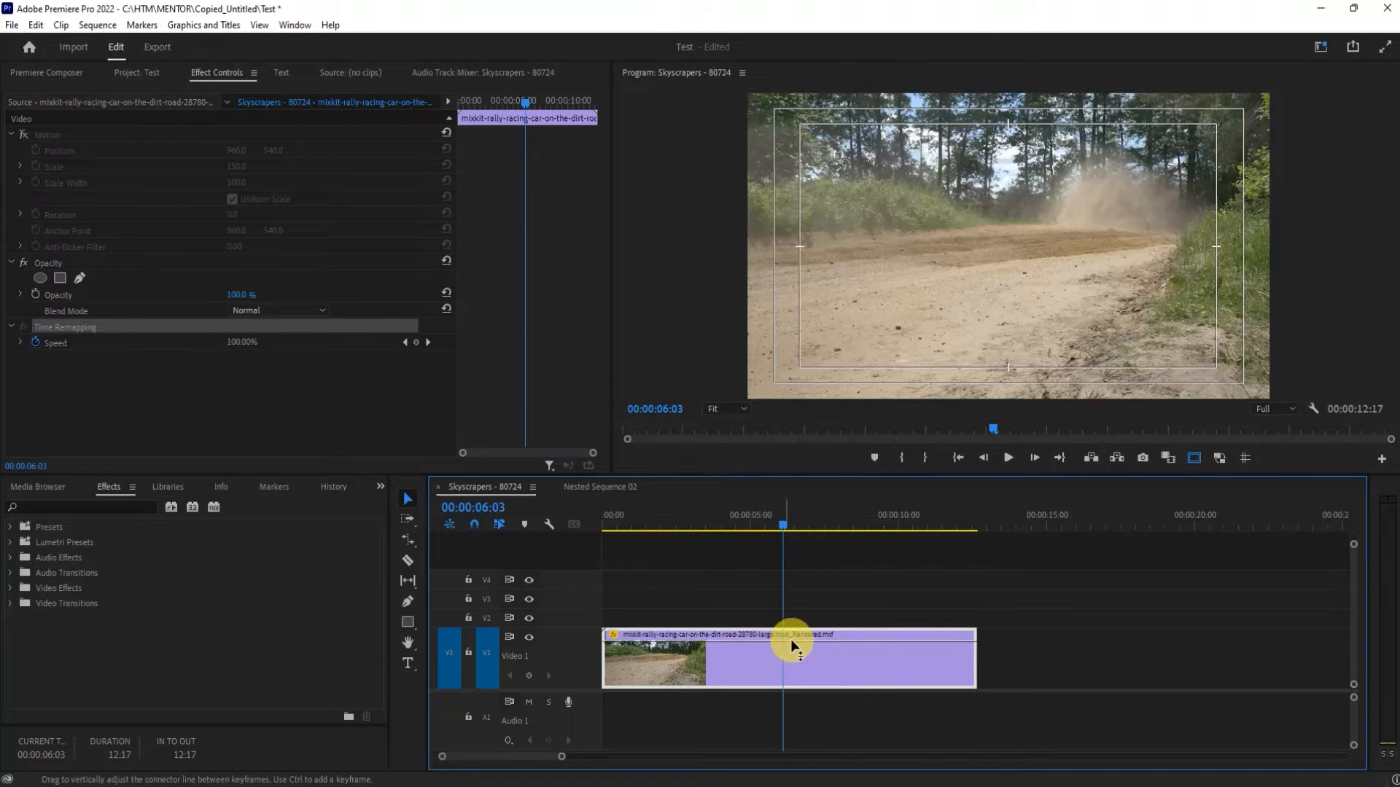
- Switch the rally car clip's keyframe line on the timeline from Opacity to Time Remapping Speed
mouse_move(838, 639)
left_mouse_down()
mouse_move(846, 676)
mouse_move(847, 643)
left_mouse_up()
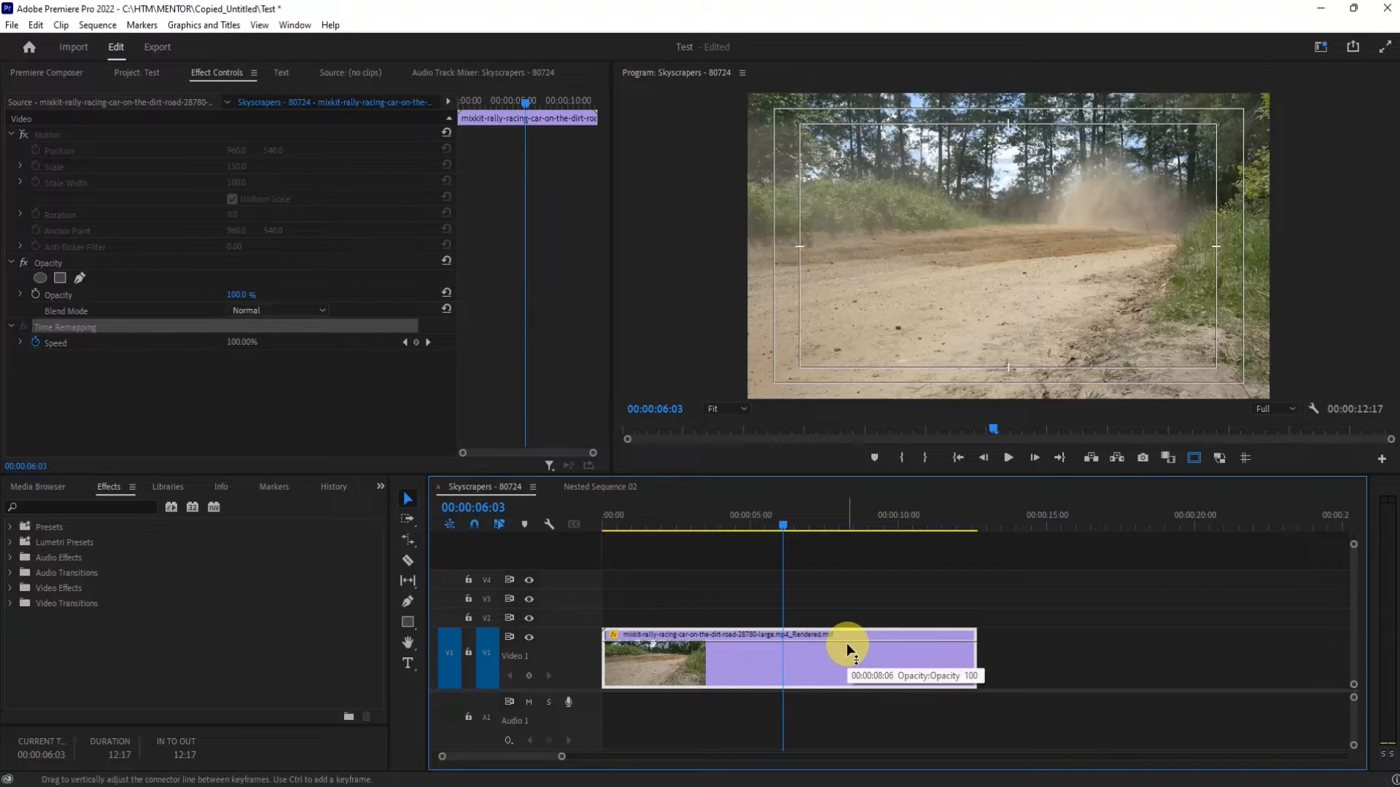
key("=")
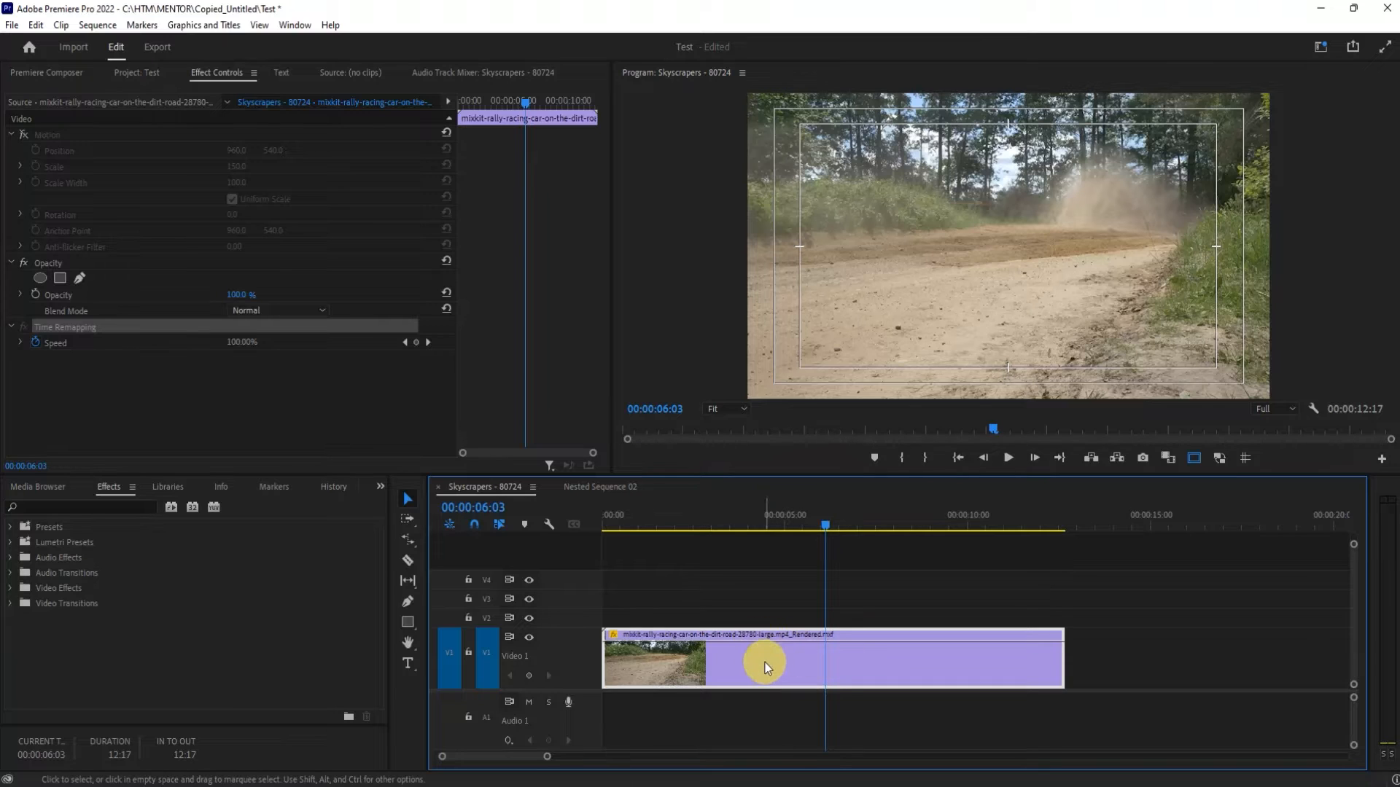
right_click(756, 668)
mouse_move(774, 776)
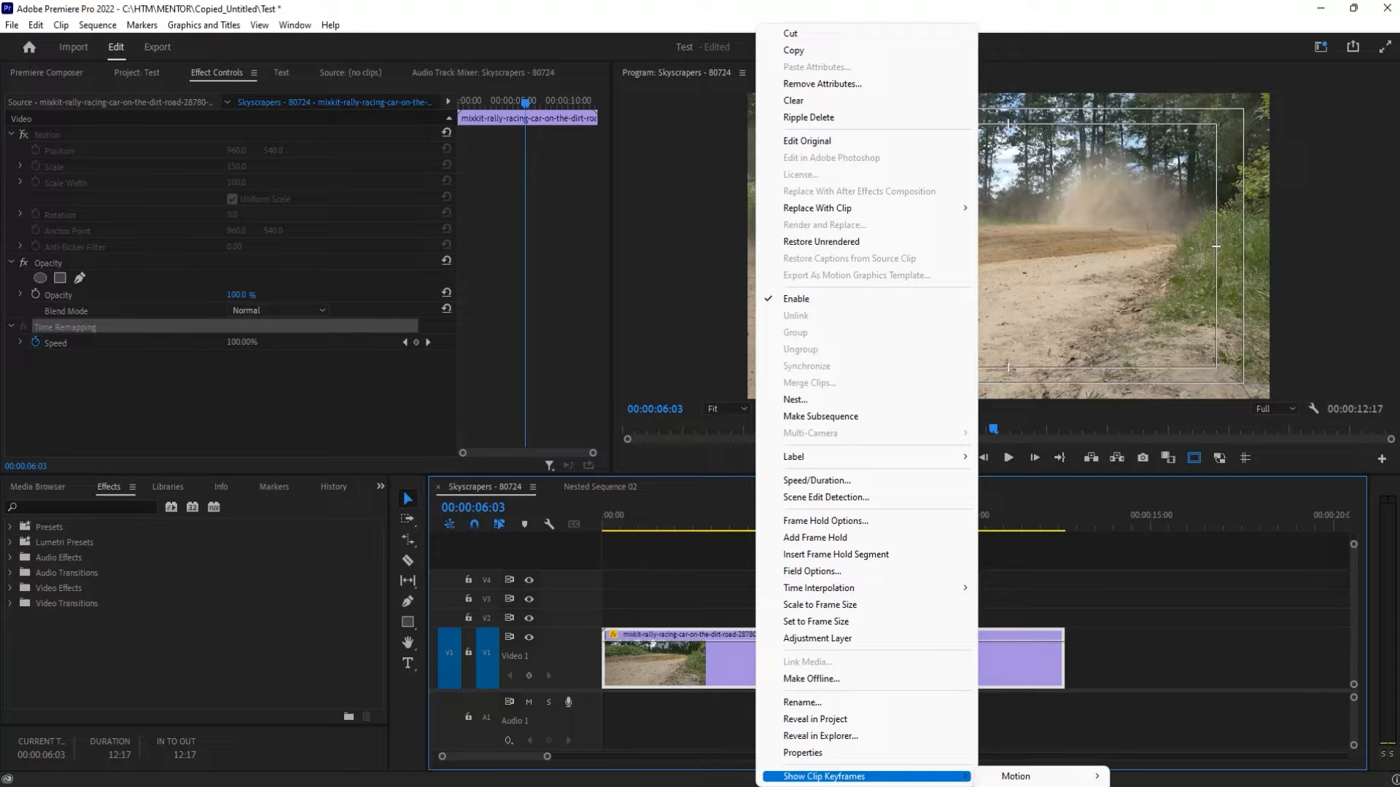
left_click(1042, 786)
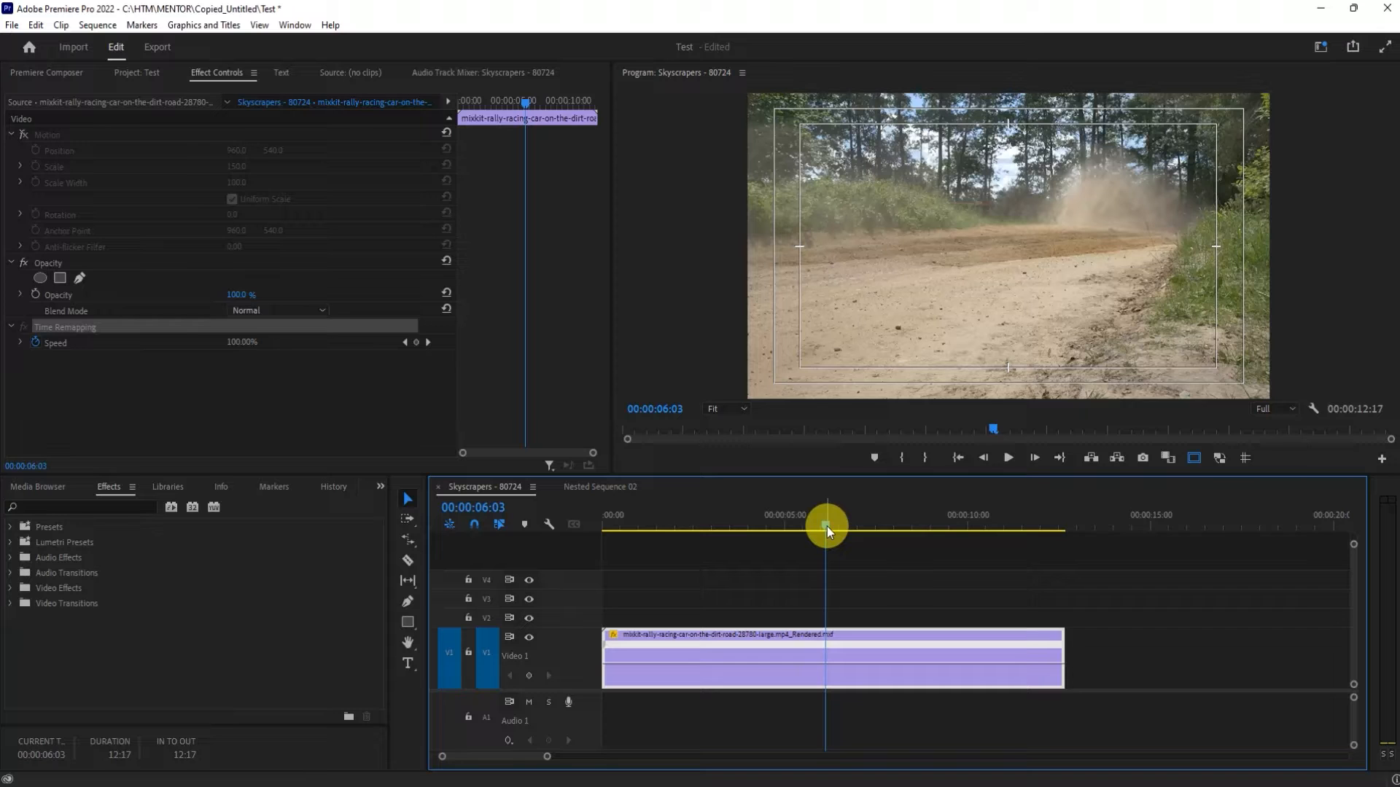
- Add a speed keyframe to the clip at 00:00:04:10, where the car enters the bend
left_click_drag(826, 526, 762, 524)
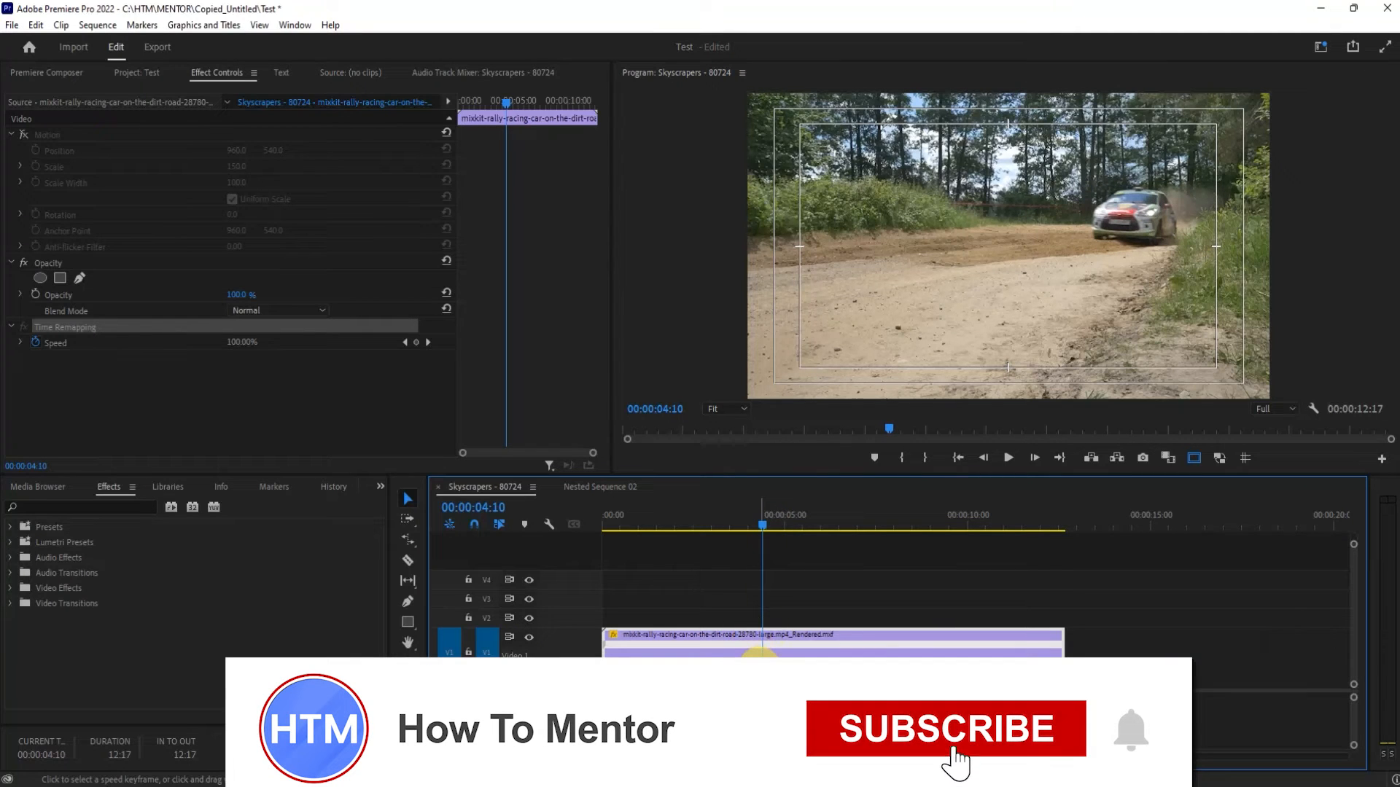
scroll(760, 667, "up", 4)
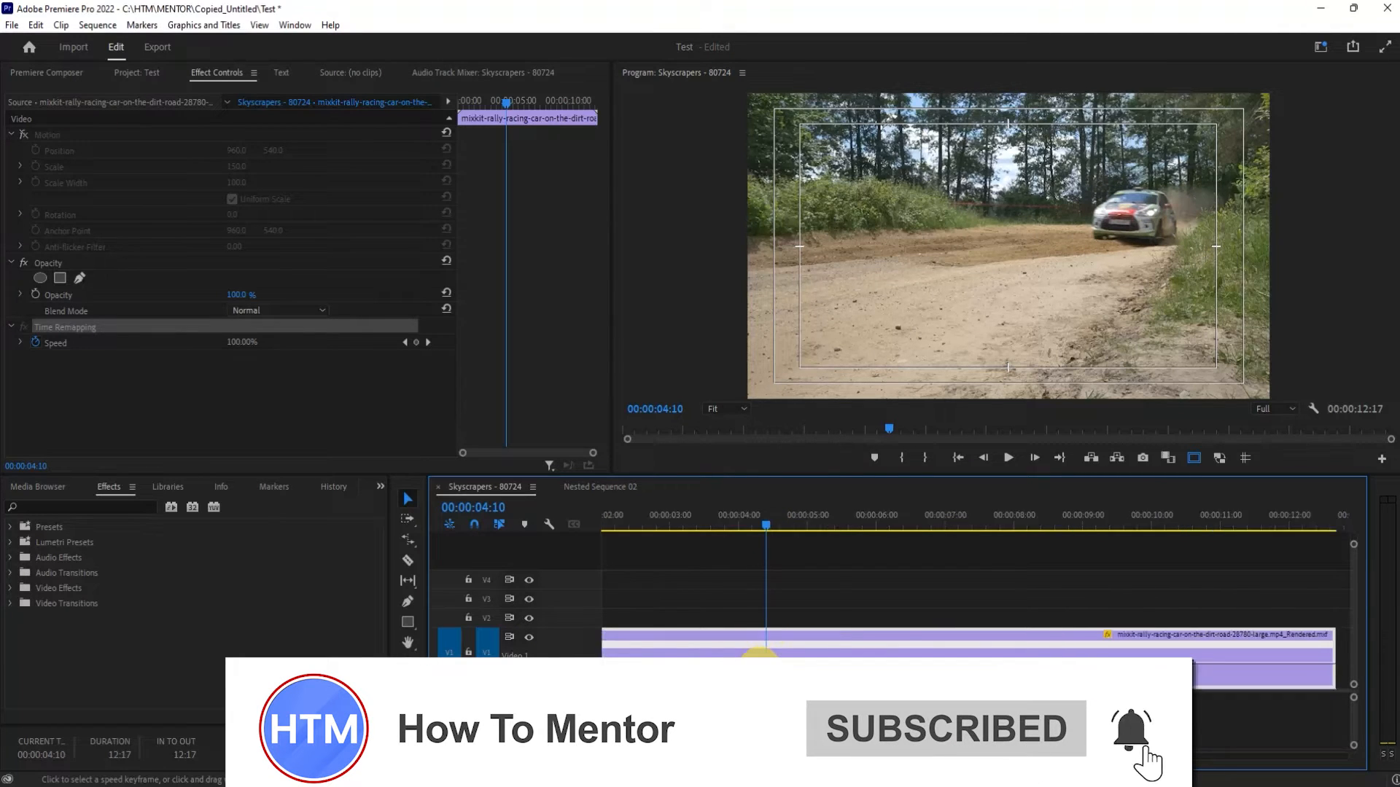
scroll(766, 669, "up", 3)
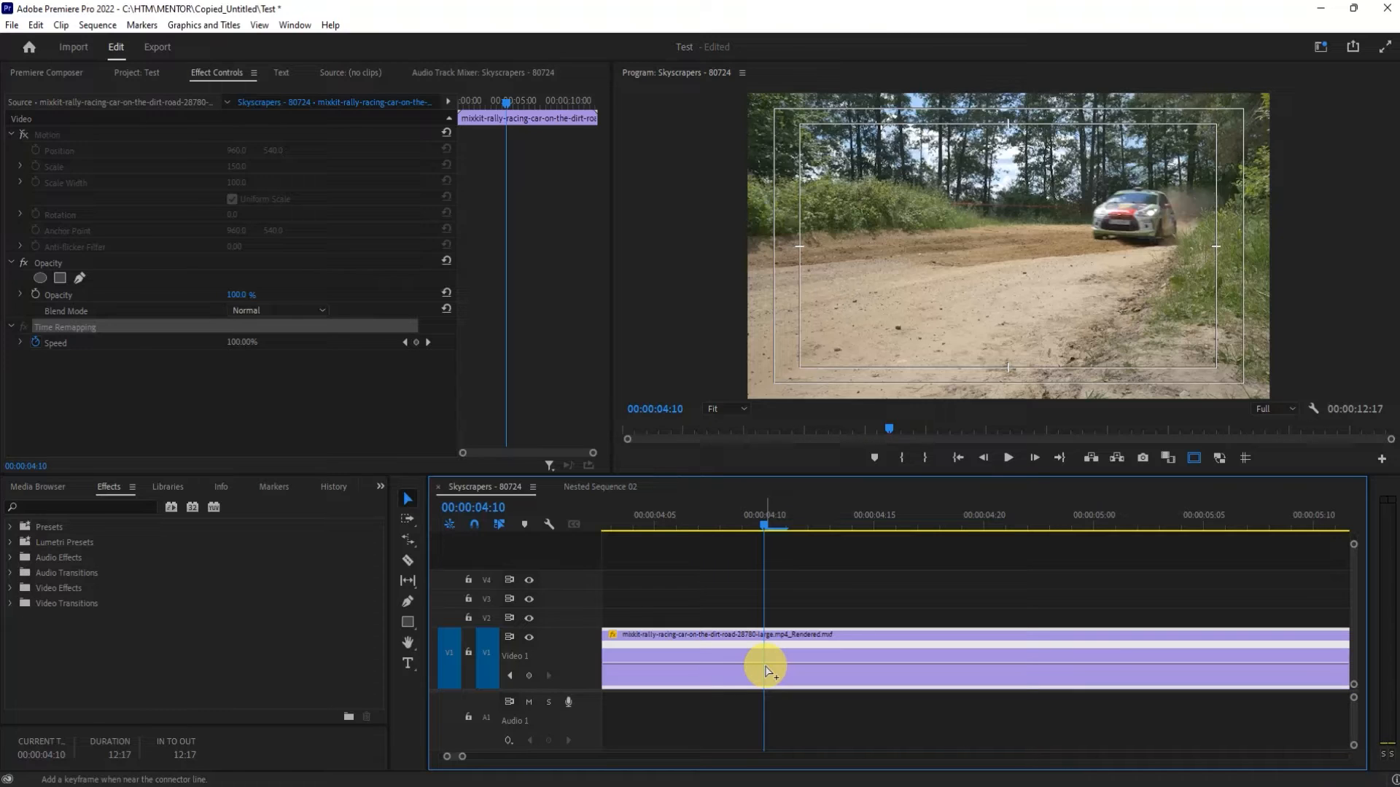
left_click(766, 668, "ctrl")
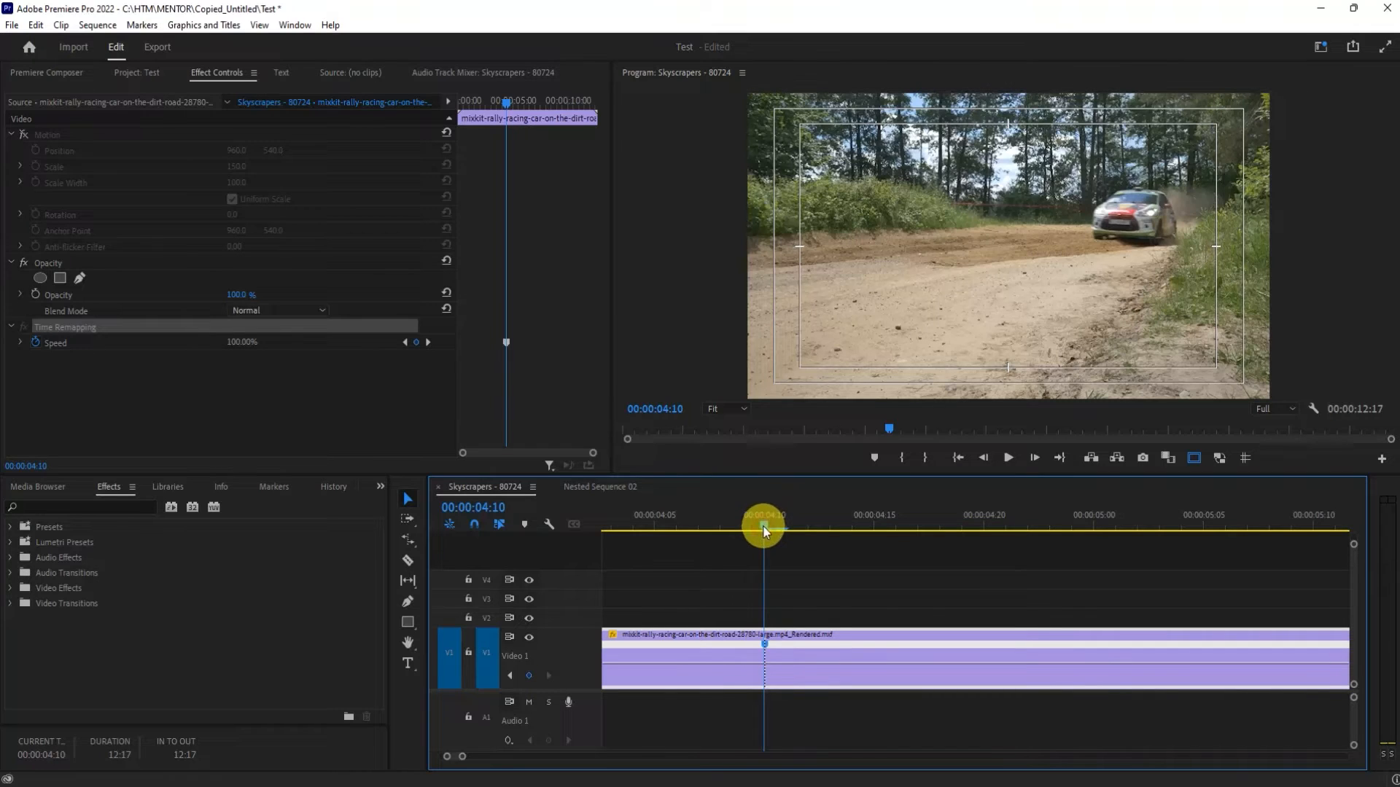
- Add a second speed keyframe at 00:00:04:21 and slow the section between the two keyframes to 40%
mouse_move(764, 531)
left_mouse_down()
mouse_move(912, 533)
mouse_move(763, 536)
left_mouse_up()
left_click_drag(769, 526, 1006, 544)
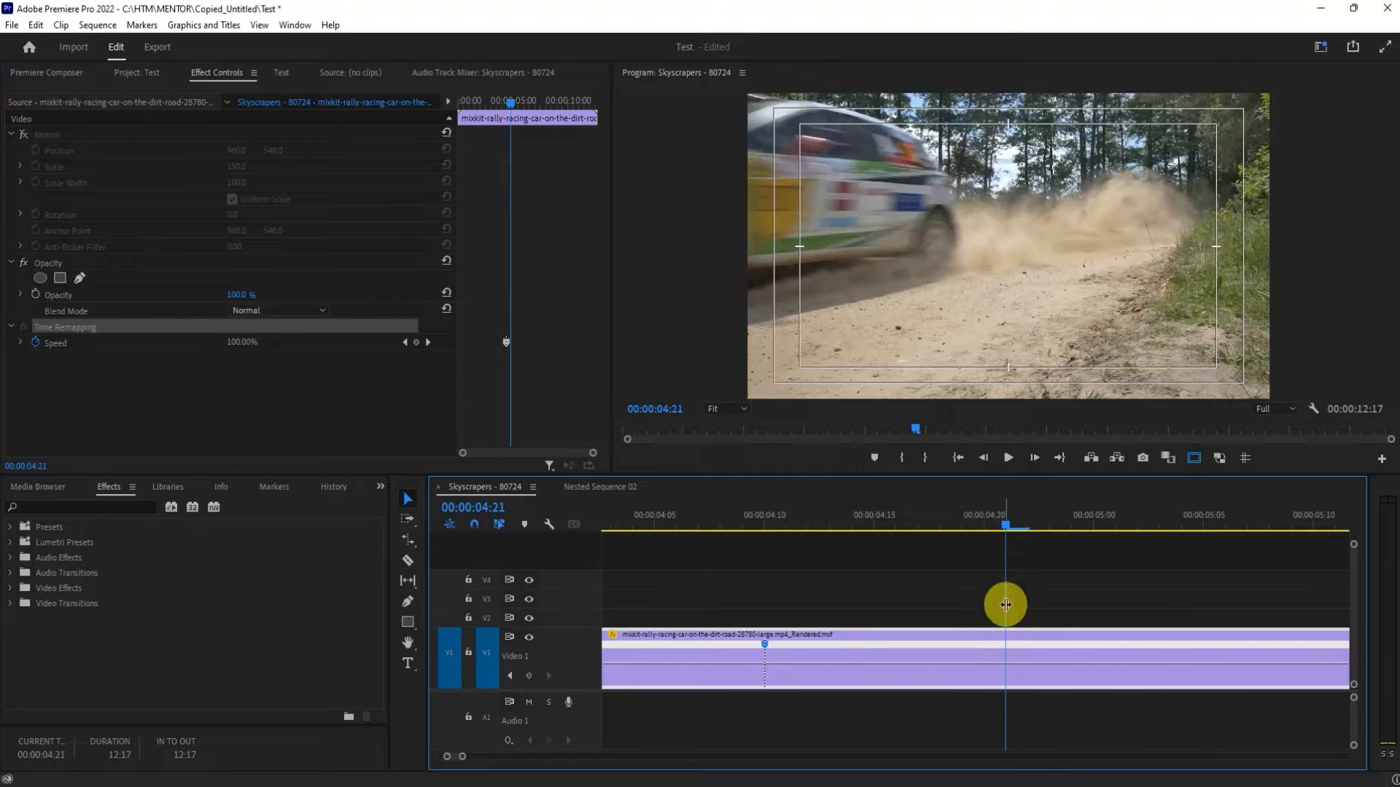
left_click(1006, 665, "ctrl")
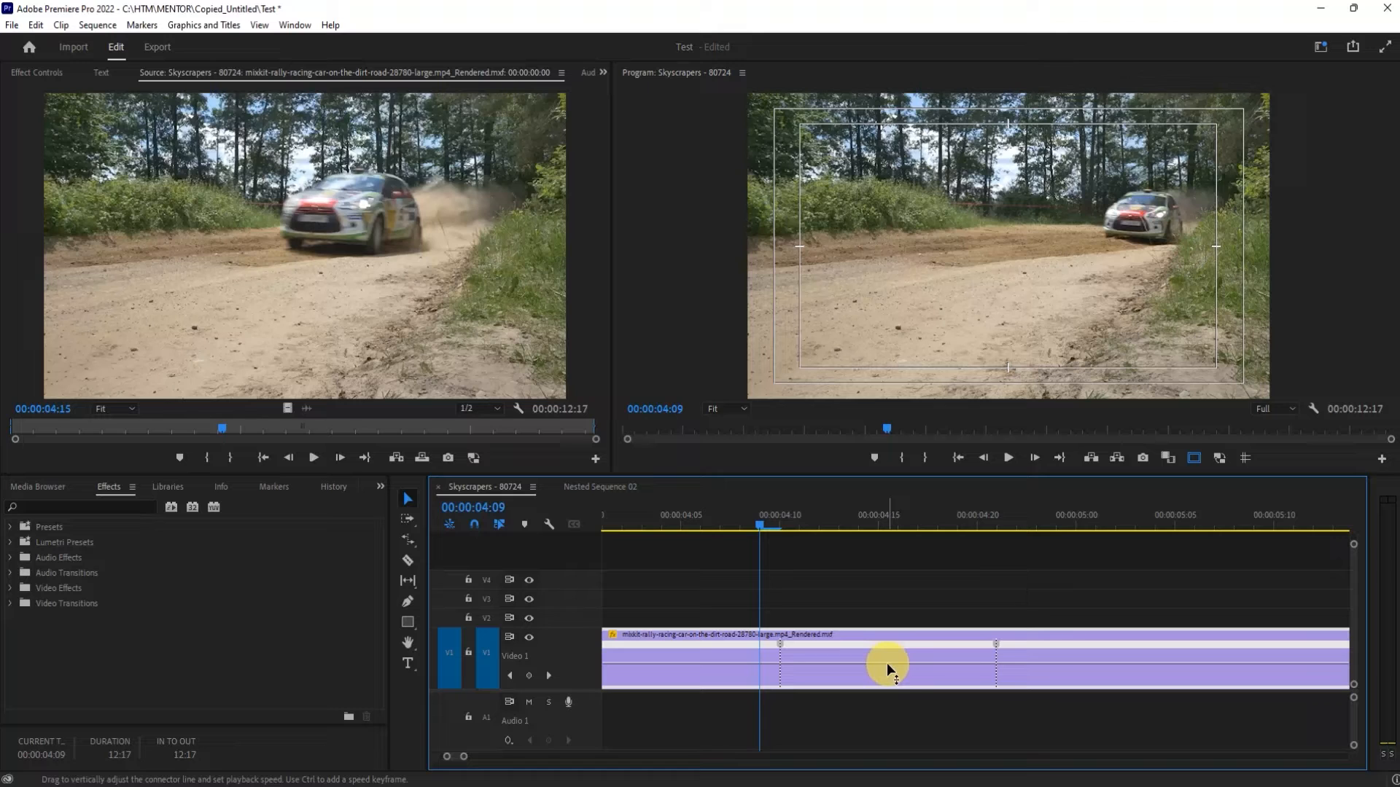
left_click_drag(886, 663, 941, 673)
scroll(929, 692, "down", 3)
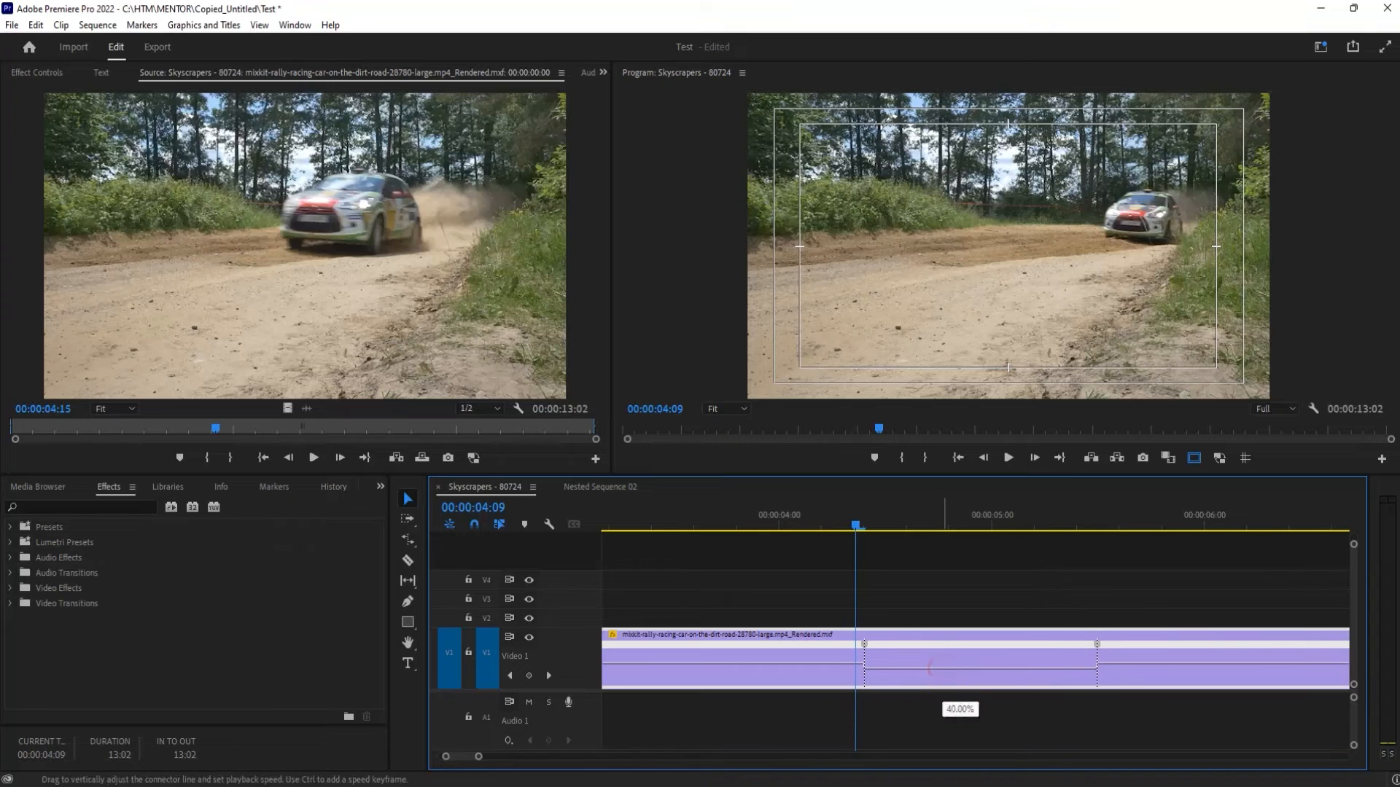
- Play the sequence from 00:00:03:18 through the slowed section to check the speed change
left_click(822, 526)
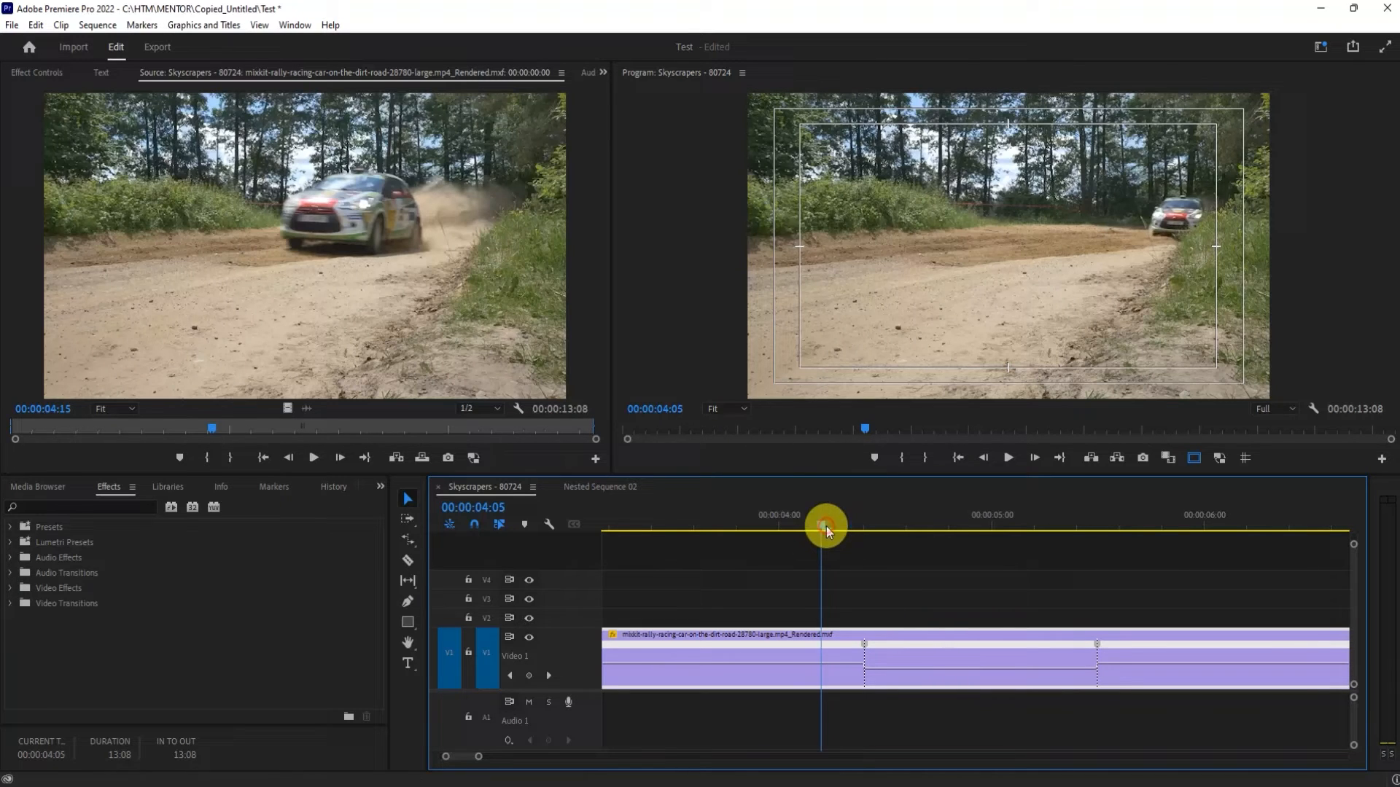
left_click(718, 526)
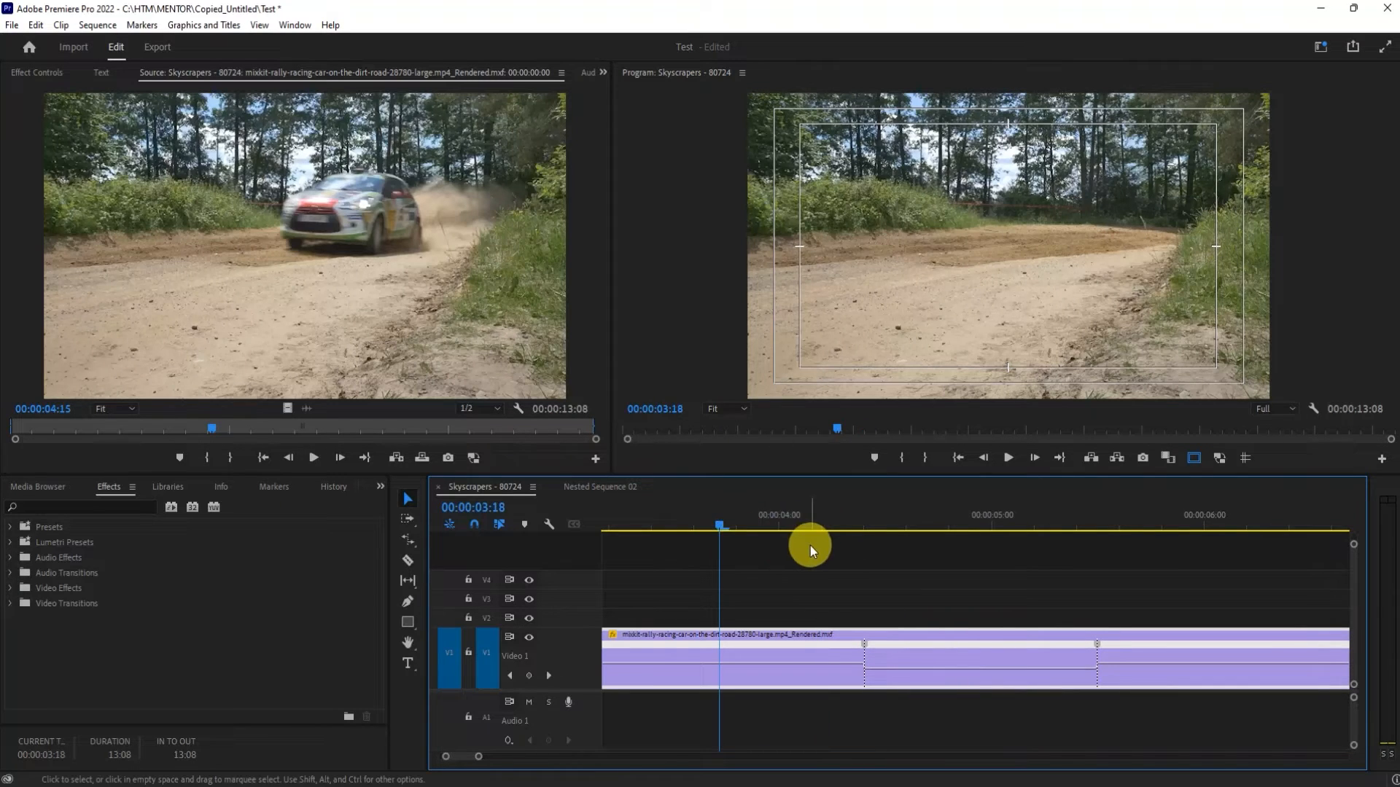
key("space")
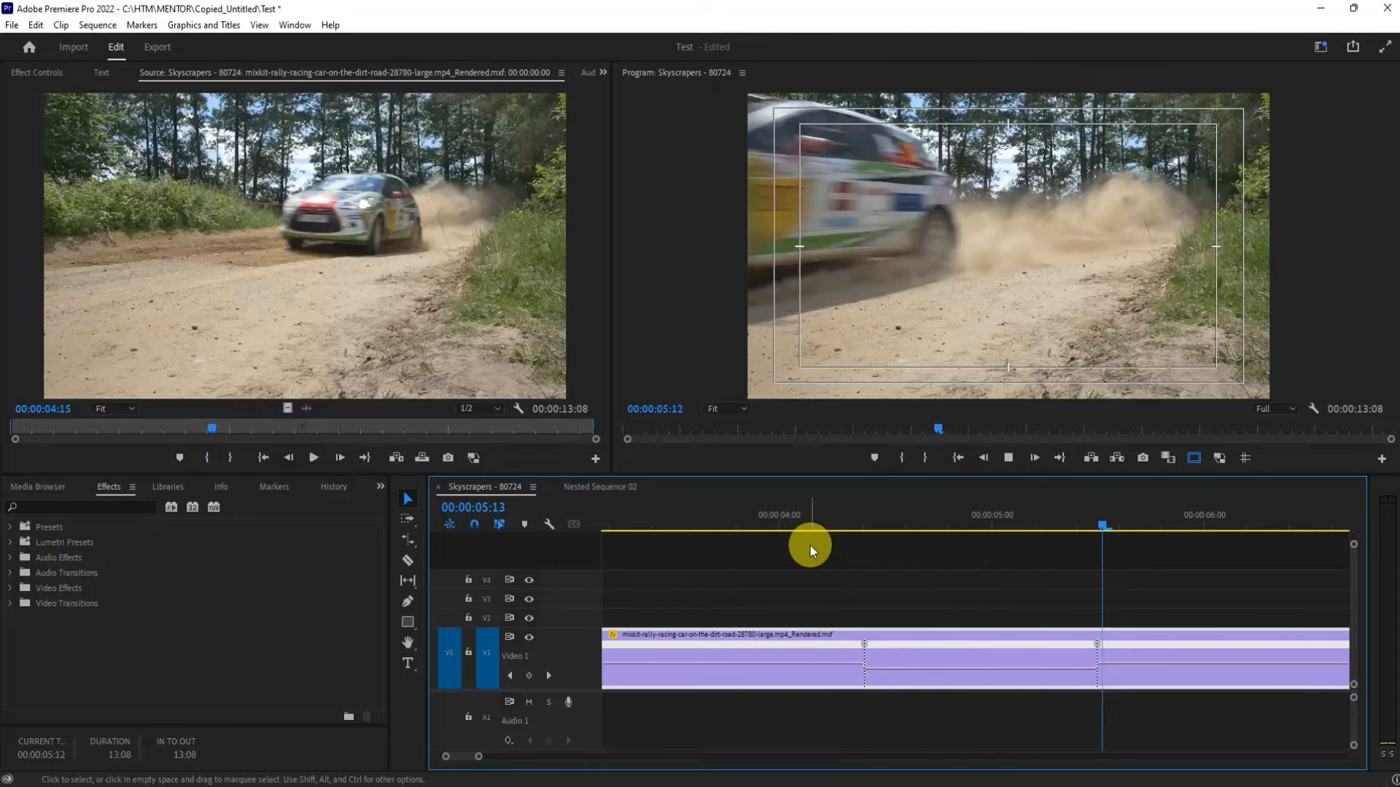
key("space")
- Split both speed keyframes into gradual ramps and lower the speed between them a little further
scroll(894, 597, "down", 3)
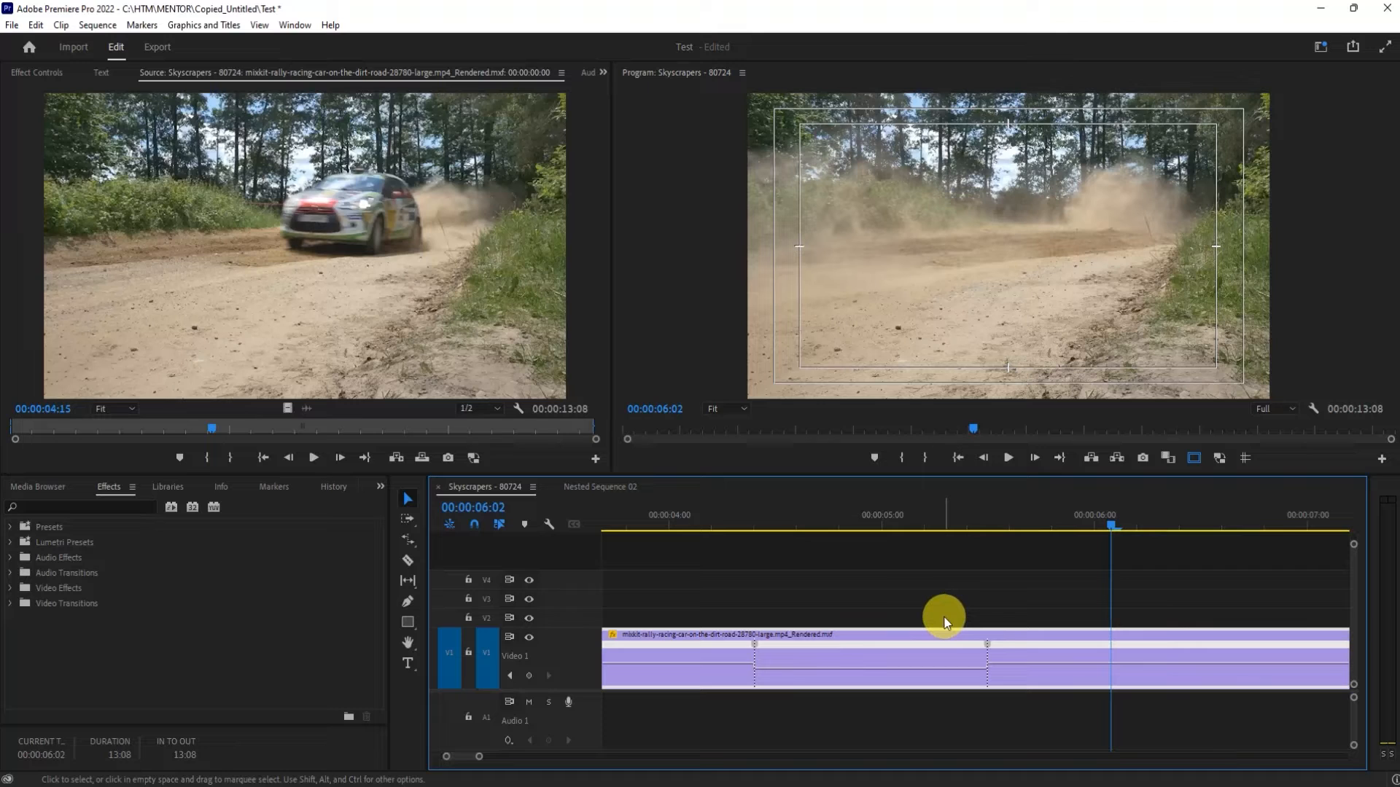
left_click(988, 646)
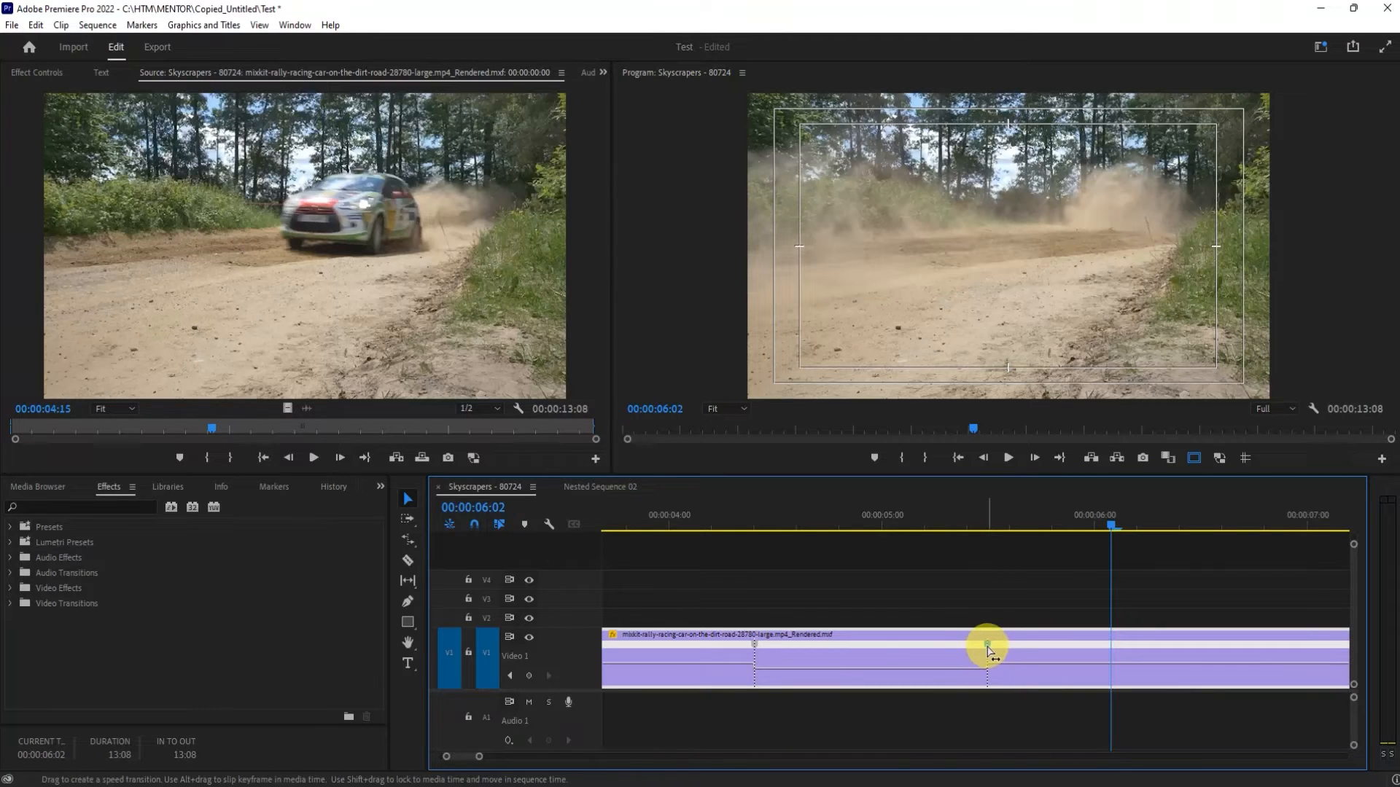
left_click_drag(988, 651, 913, 653)
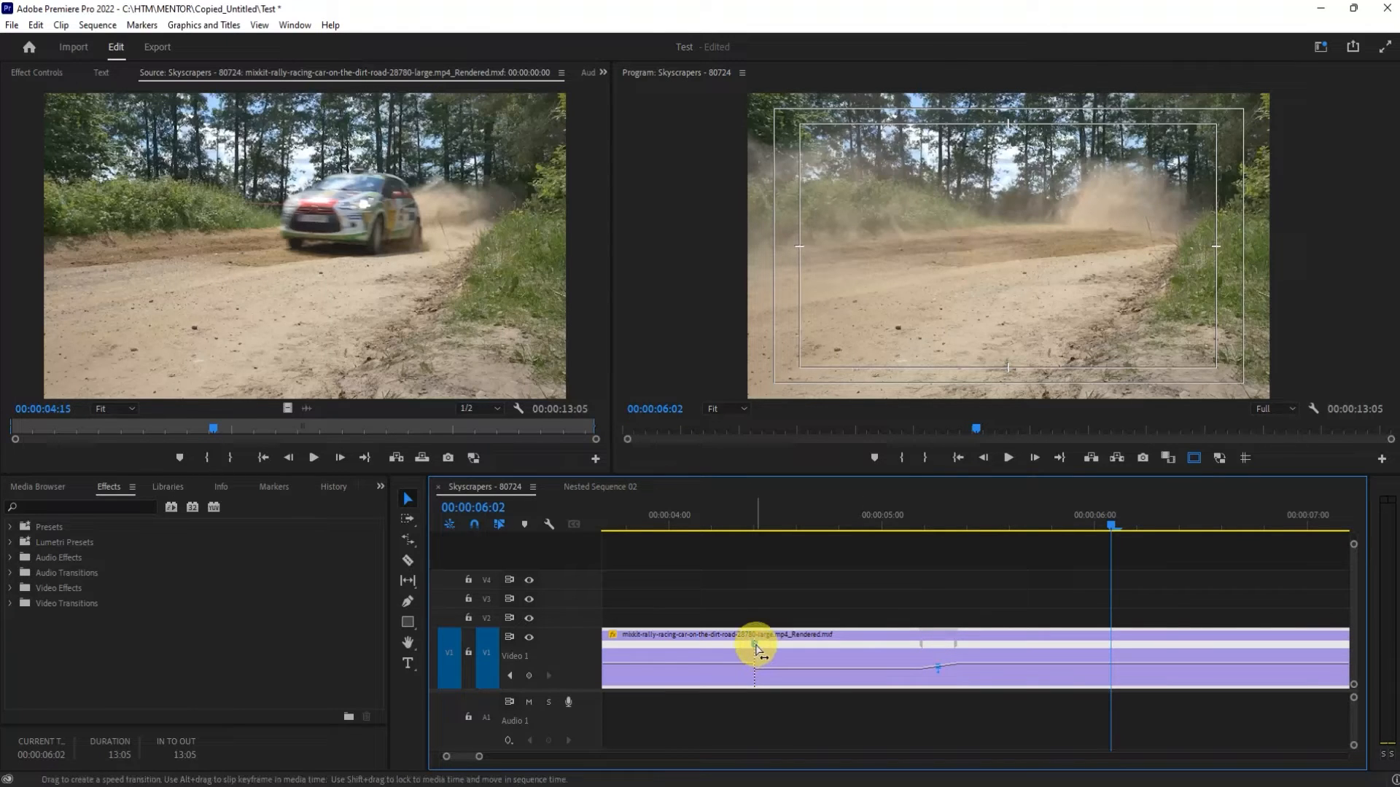
left_click_drag(758, 651, 796, 645)
left_click_drag(853, 668, 853, 671)
left_click_drag(796, 646, 796, 648)
left_click_drag(996, 646, 987, 645)
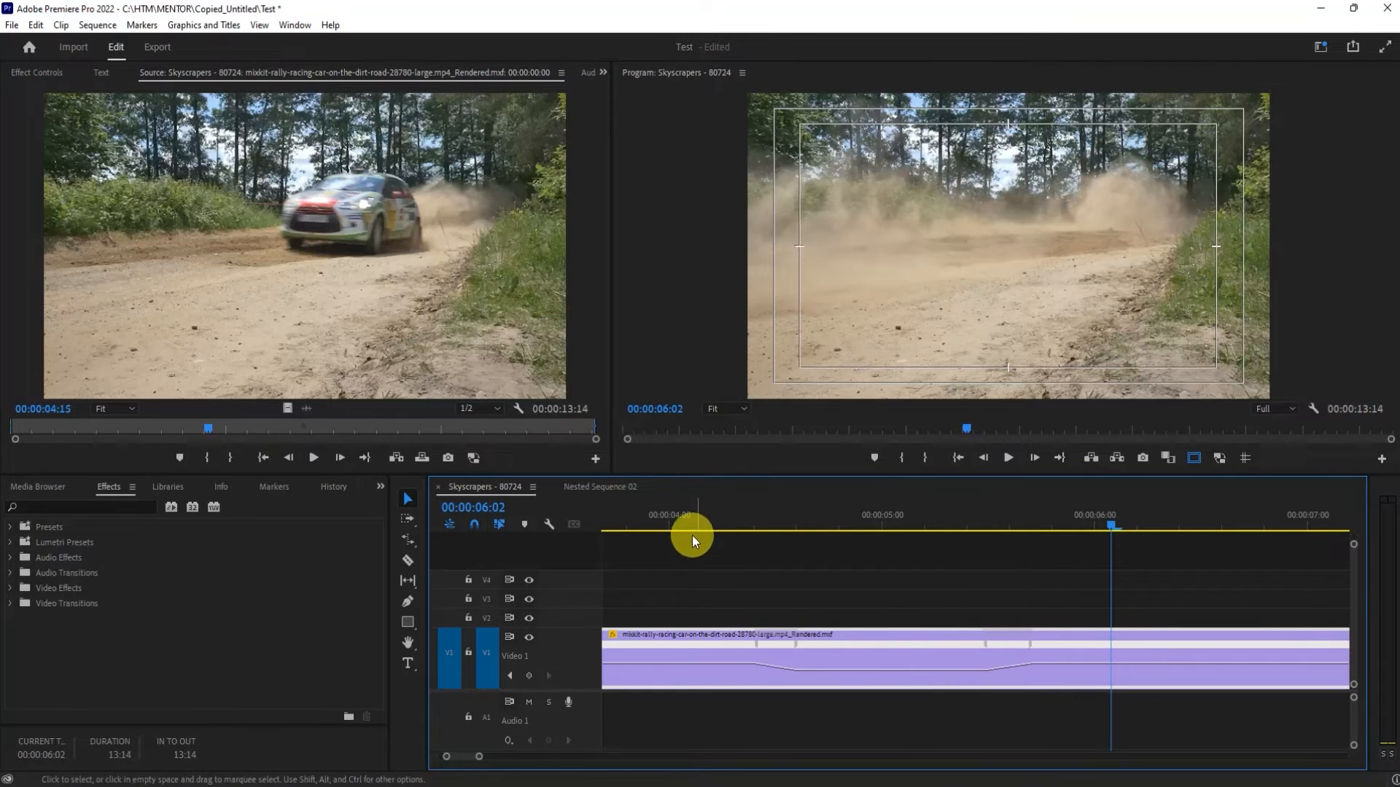
- Play the sequence from just before the first speed ramp to check the smoothed slow motion
left_click(686, 524)
scroll(694, 602, "down", 2, "alt")
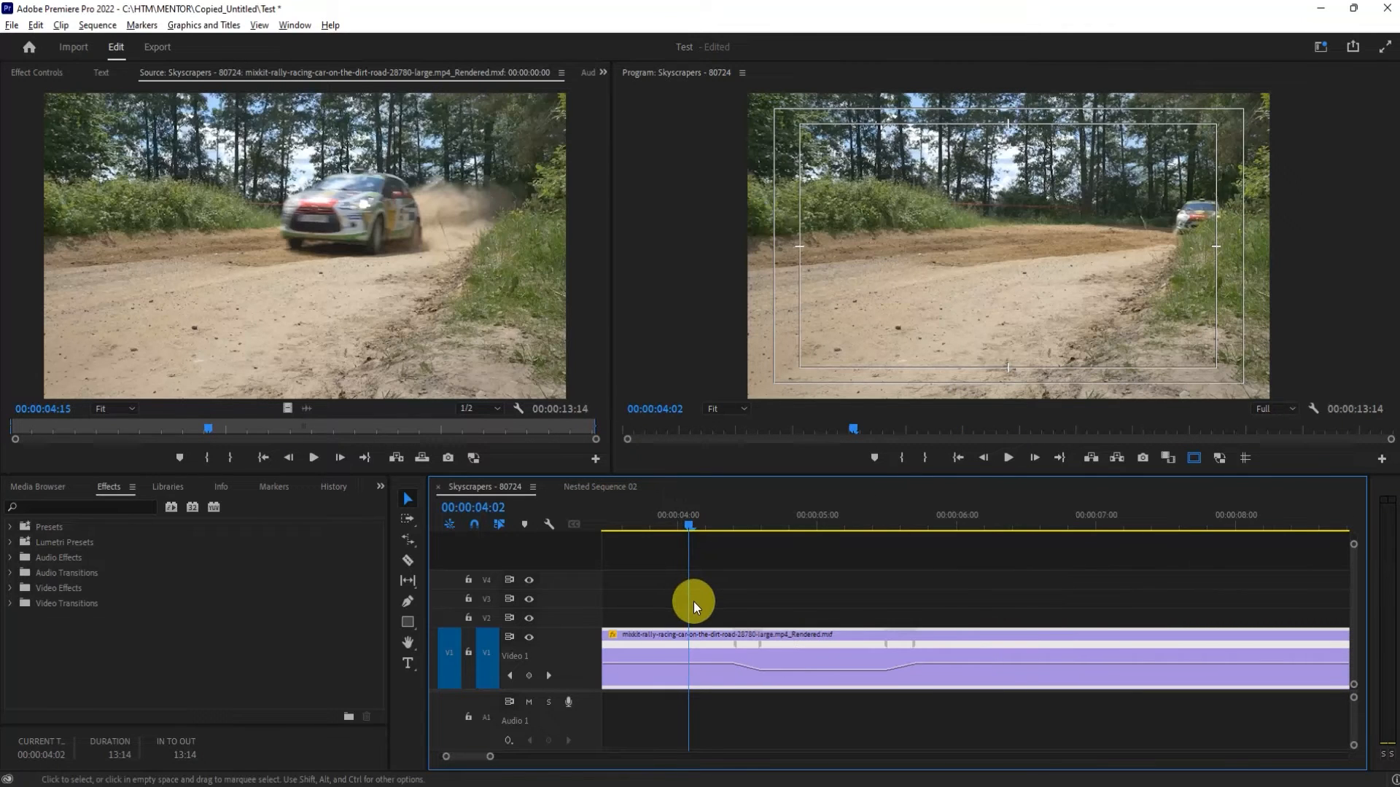
left_click(639, 515)
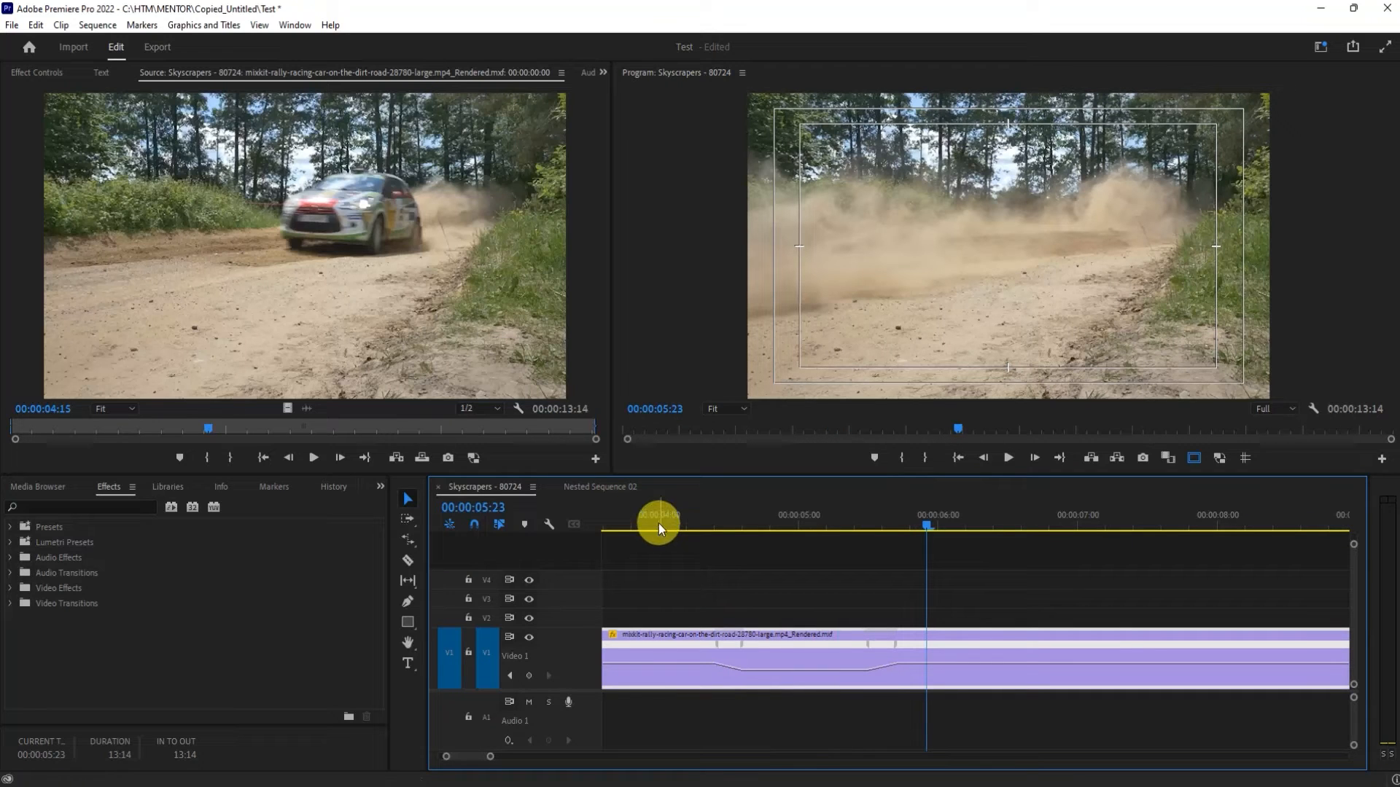
left_click(630, 519)
key("space")
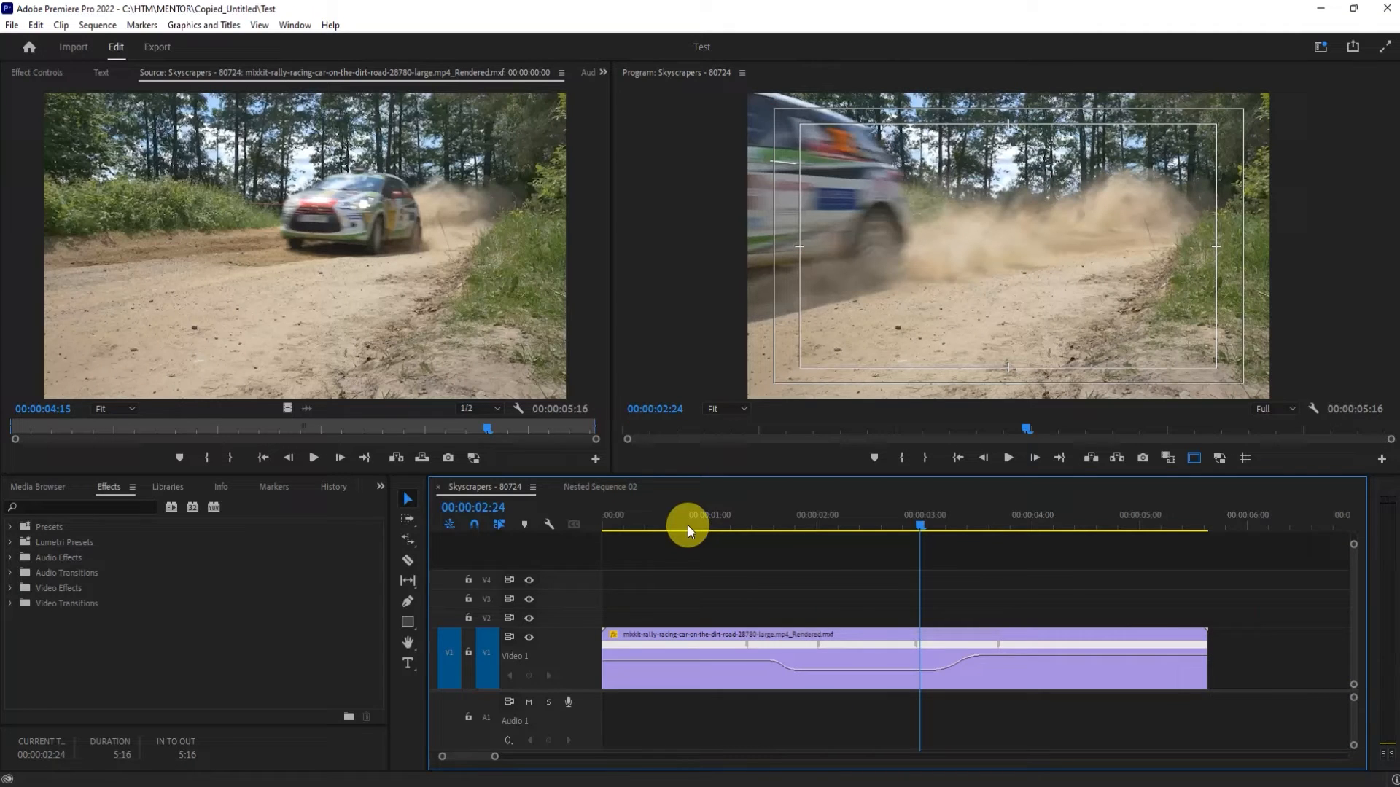
- Set the clip's time interpolation to Optical Flow
right_click(872, 635)
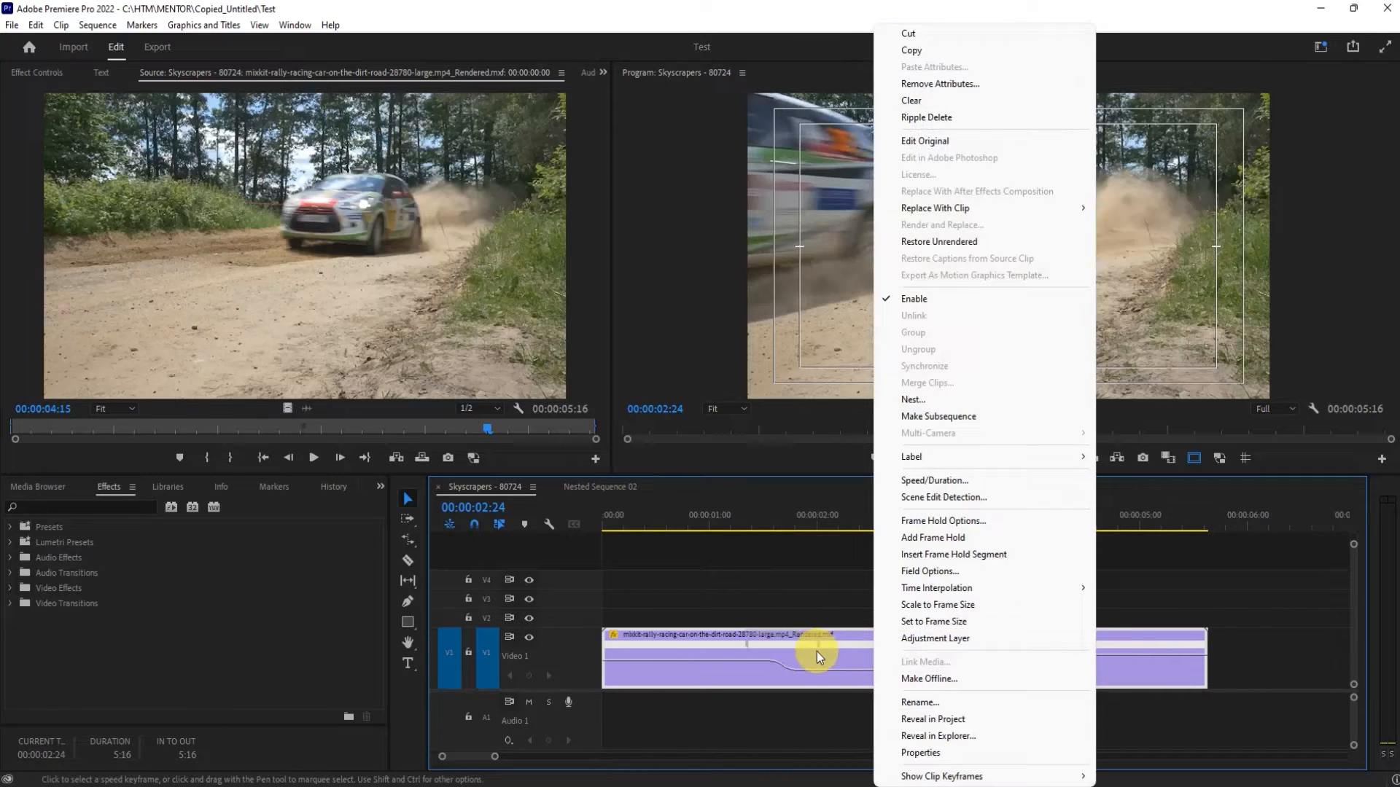
mouse_move(901, 596)
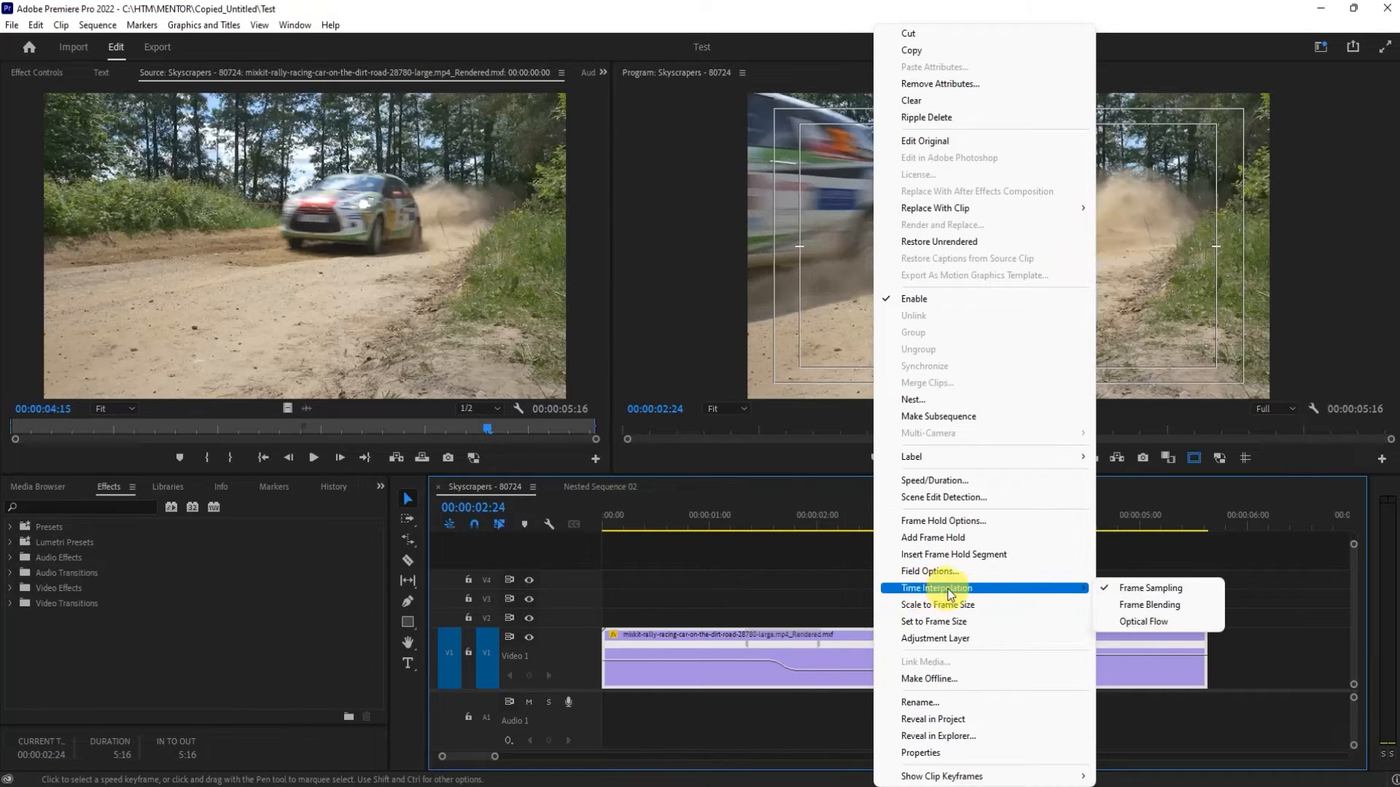
left_click(1170, 623)
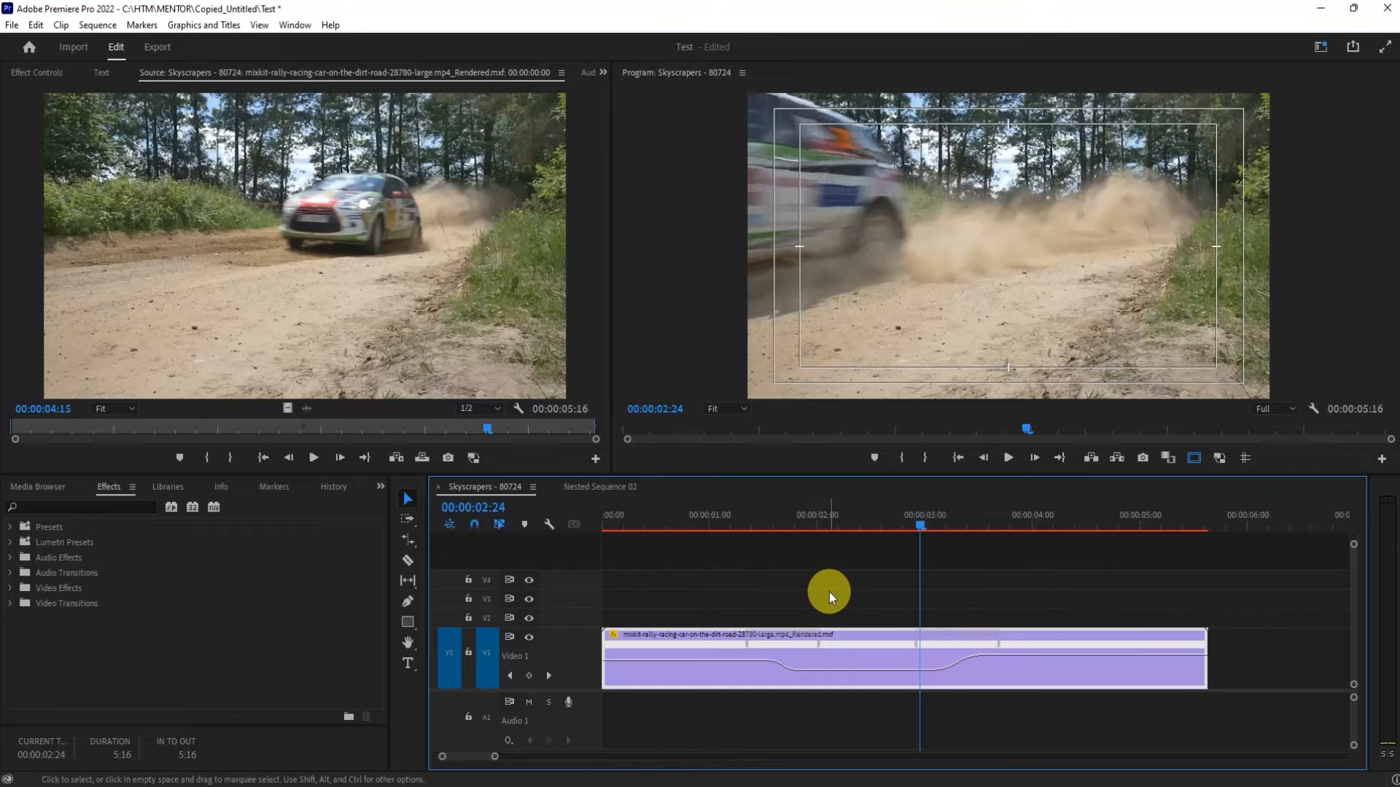
key("minus")
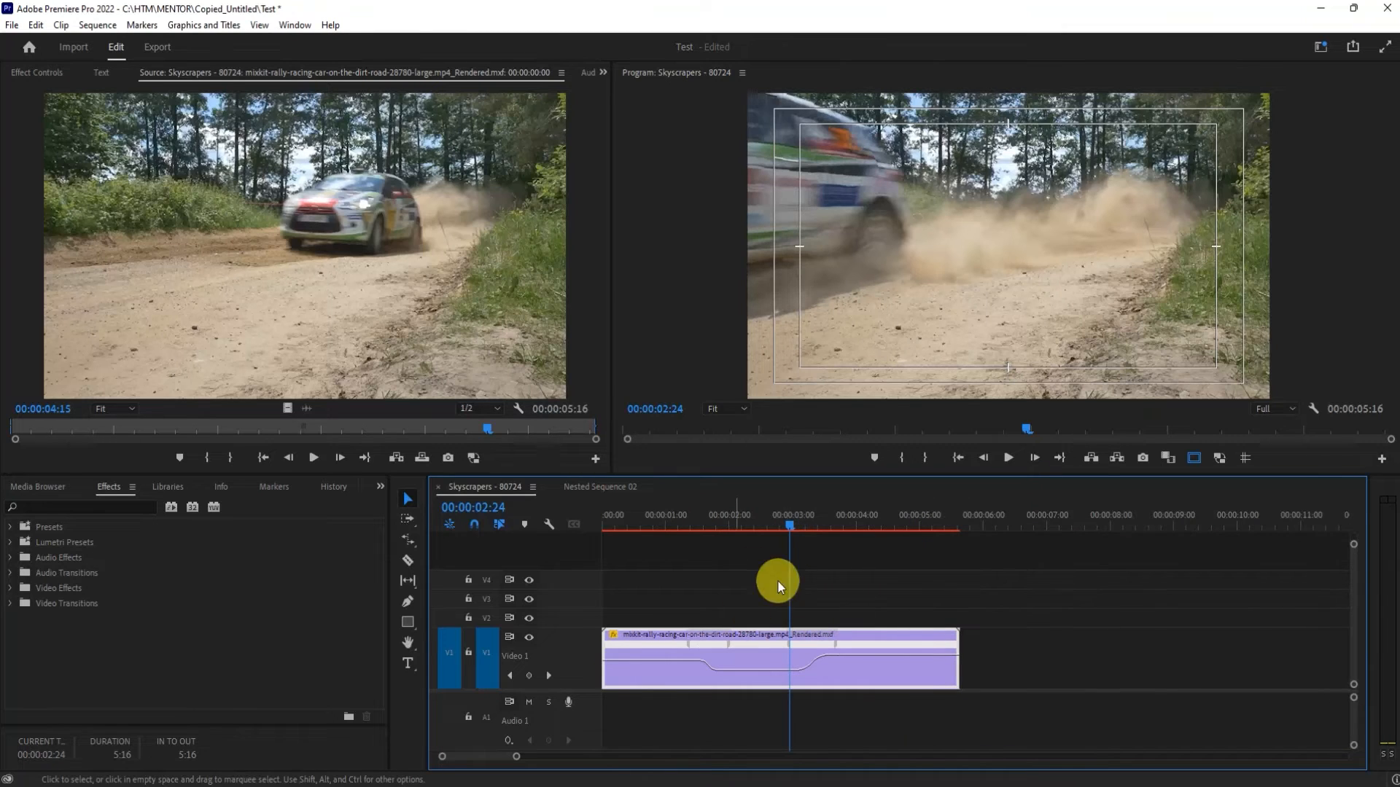
scroll(864, 729, "down", 1)
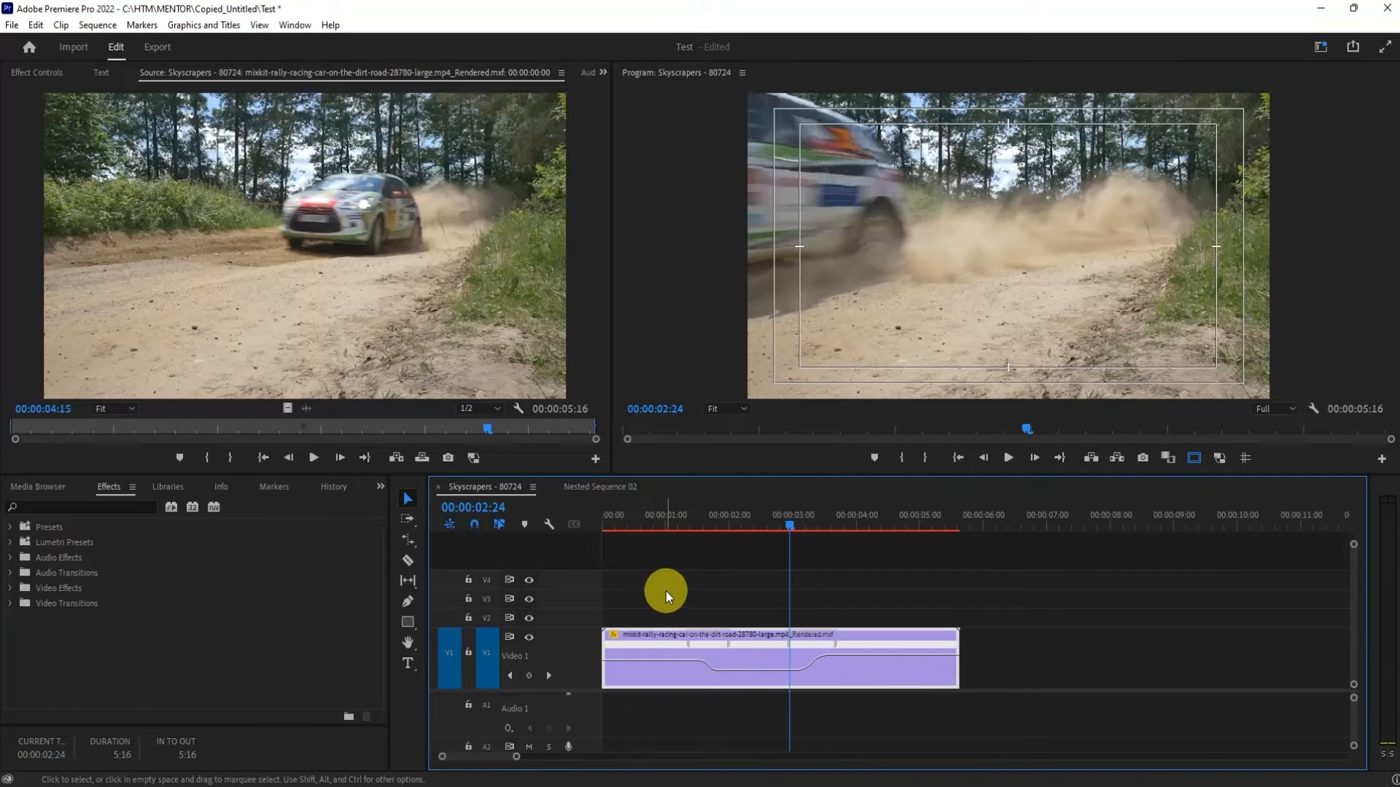
- Render the sequence's preview and play back the Optical Flow slow motion on the rally car clip
key("Return")
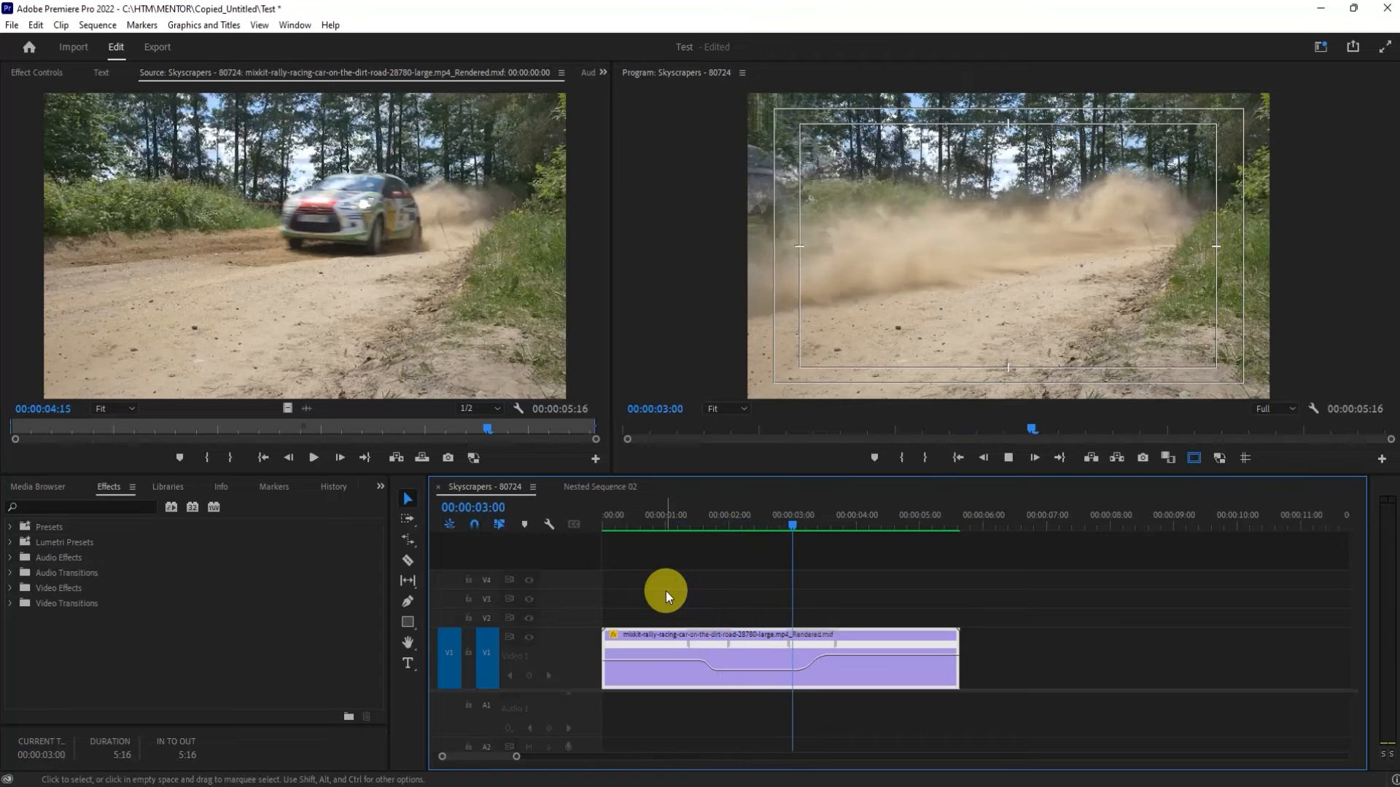
key("space")
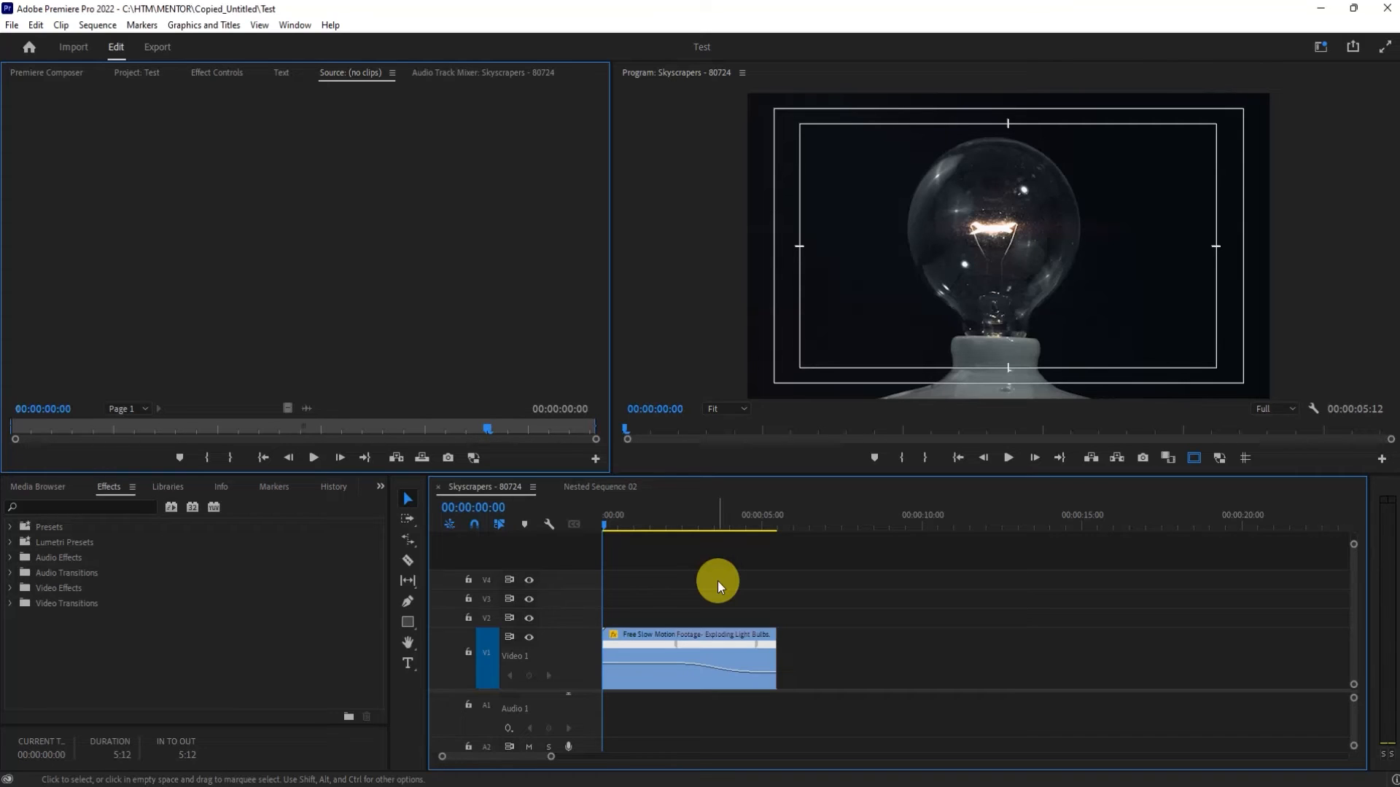
- Play the exploding light bulb clip from the start to review its speed ramp into slow motion
key("space")
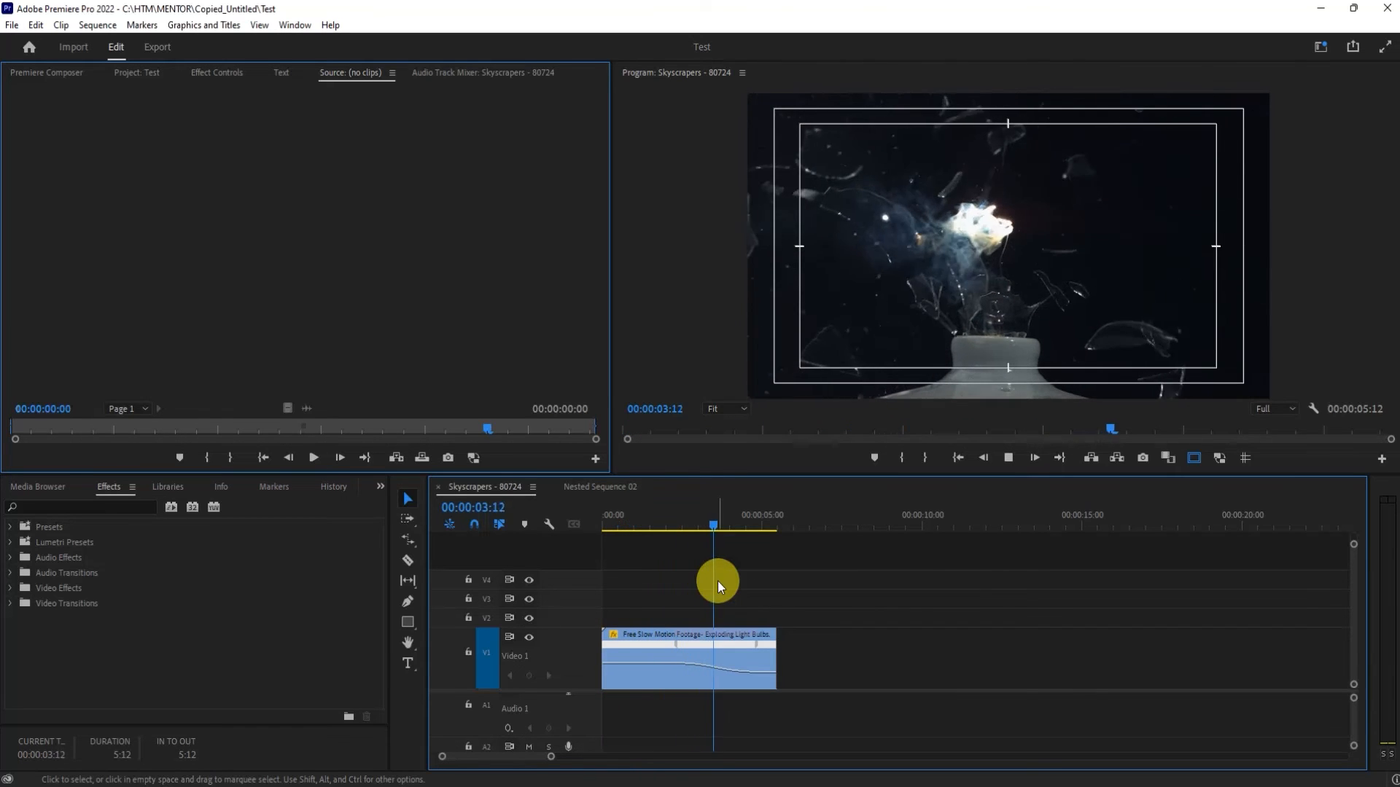
key("space")
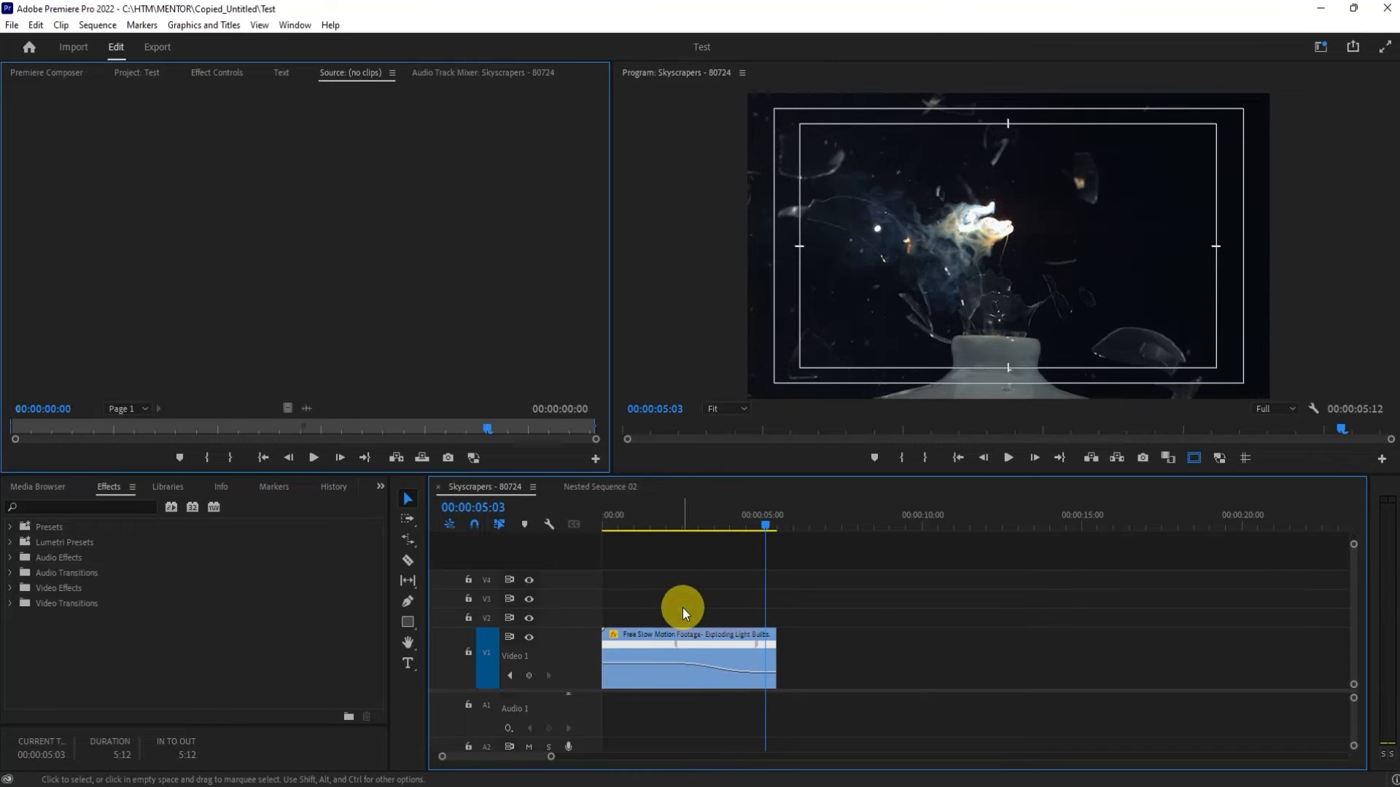
- Duplicate the exploding light bulb clip directly after the original on V1 and reverse the copy's speed at 100%
left_click(658, 679)
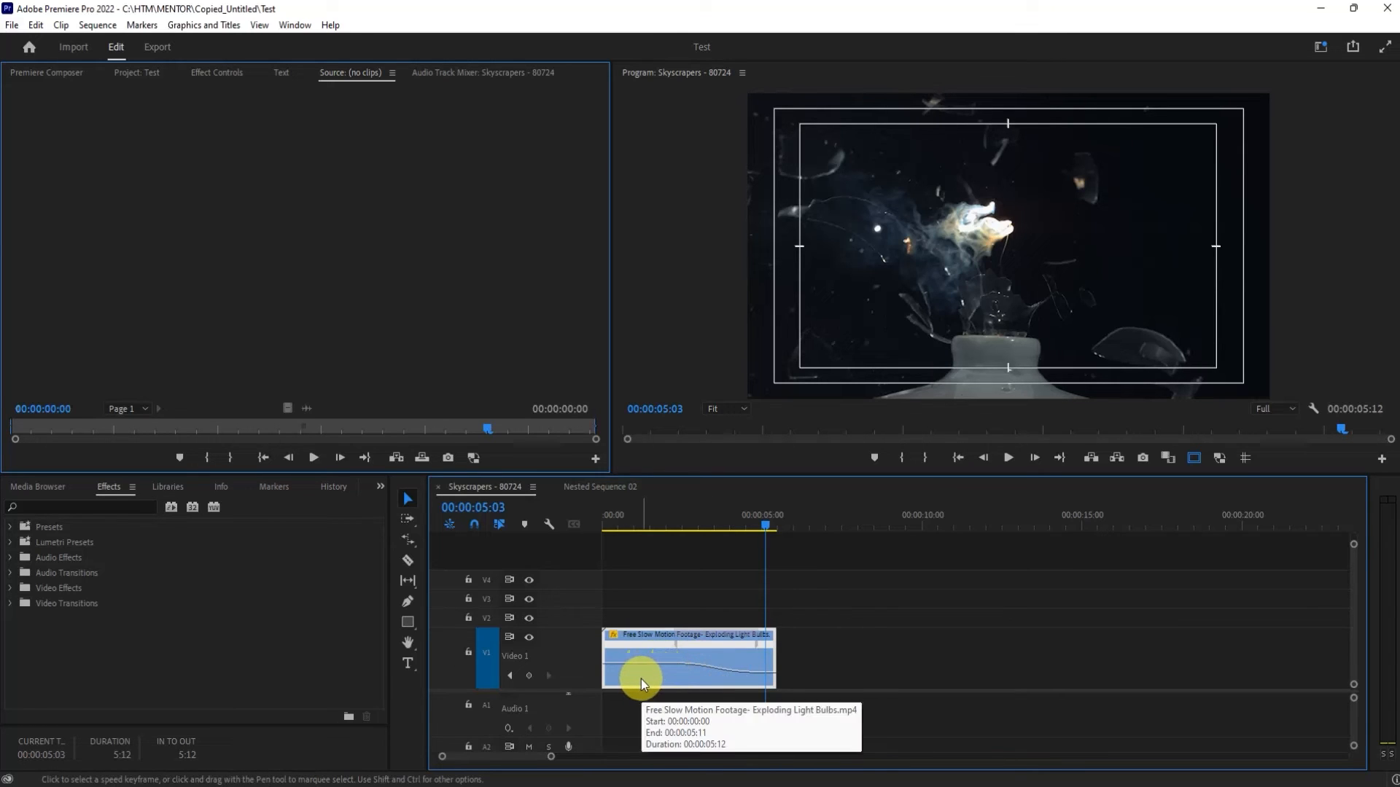
left_click_drag(634, 678, 818, 678)
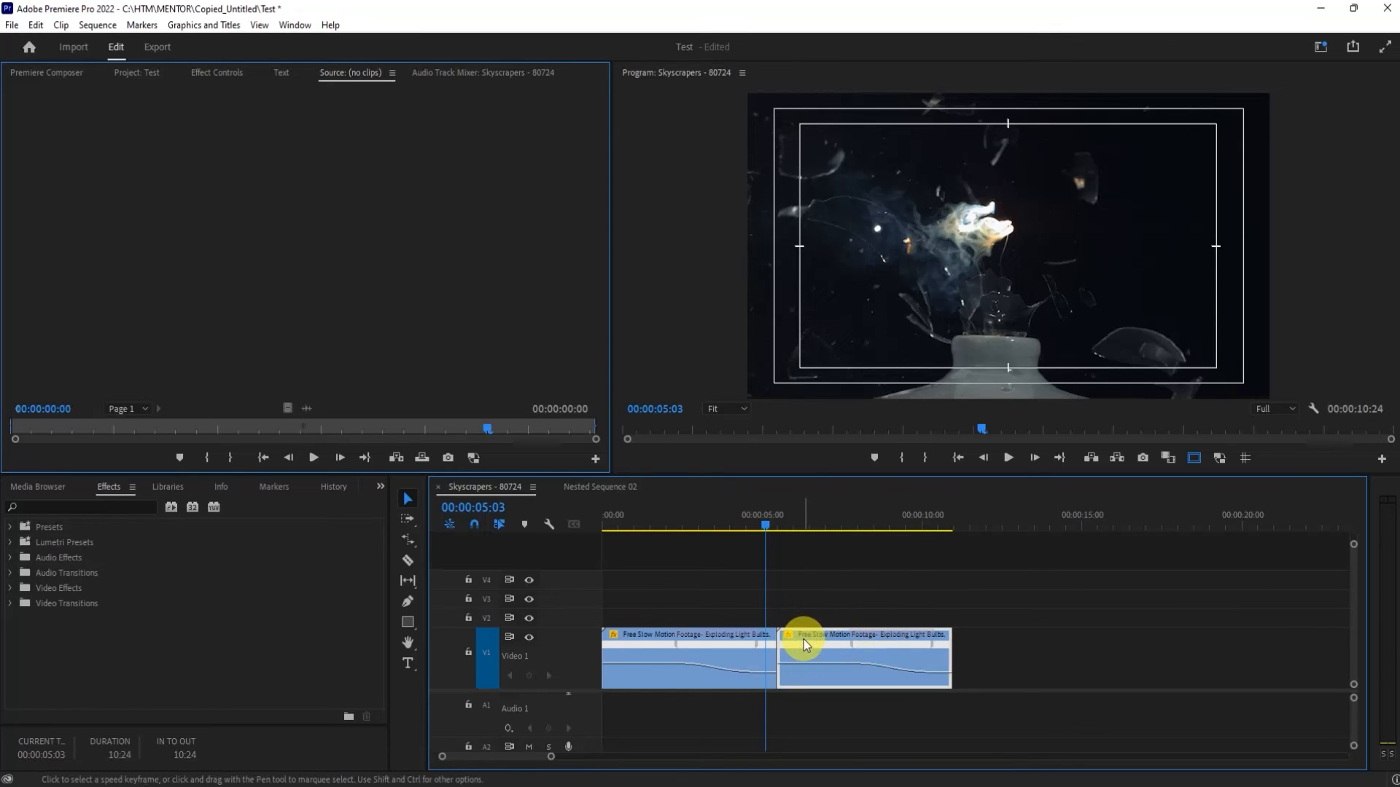
right_click(803, 640)
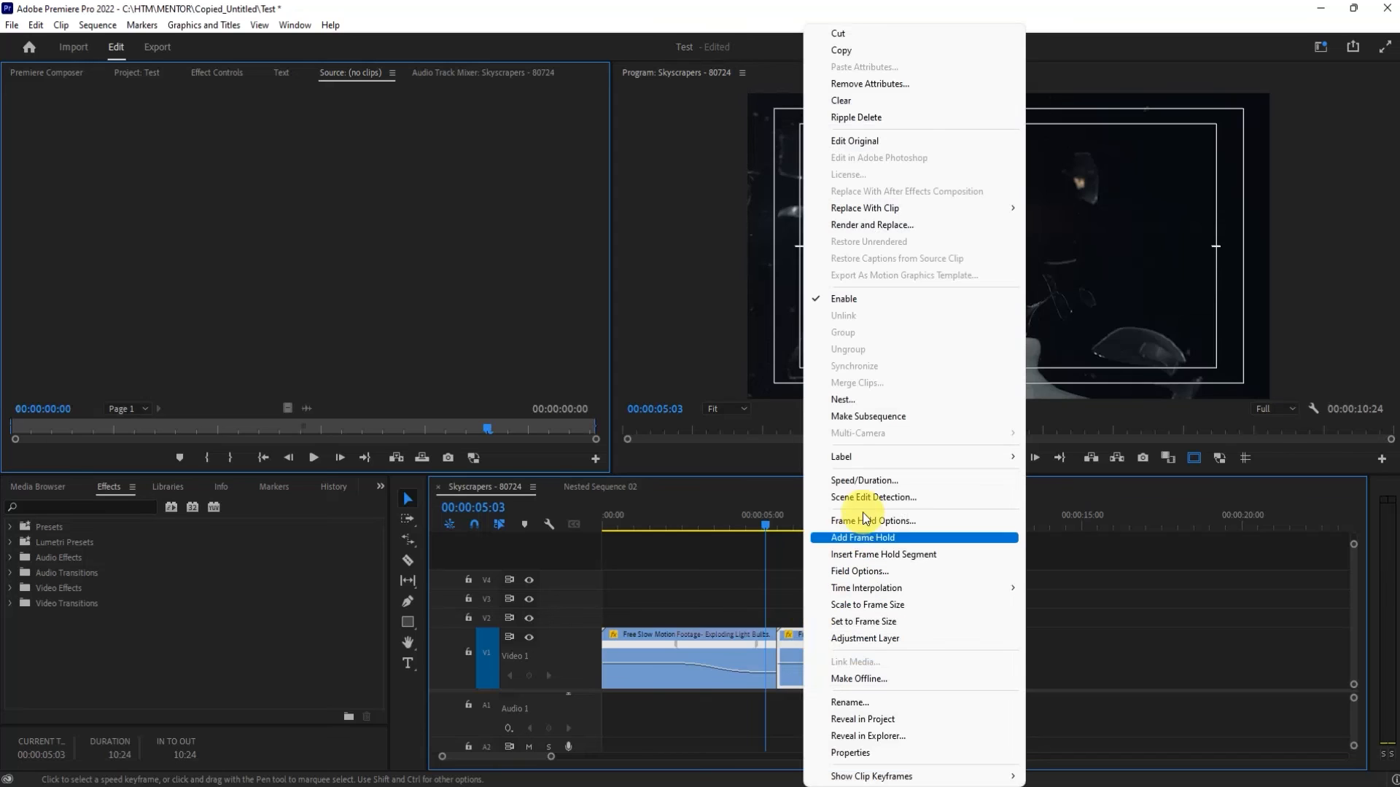
left_click(868, 487)
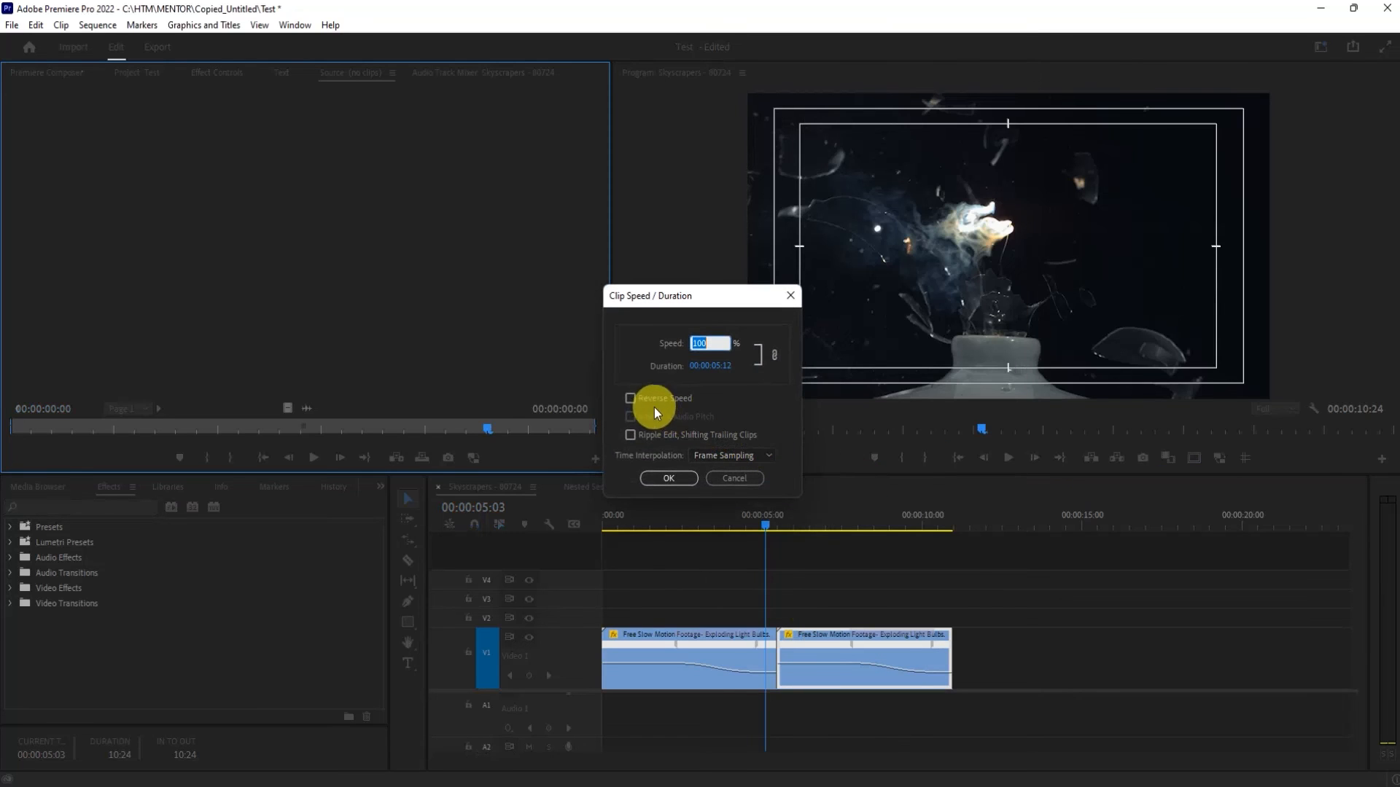
left_click(631, 399)
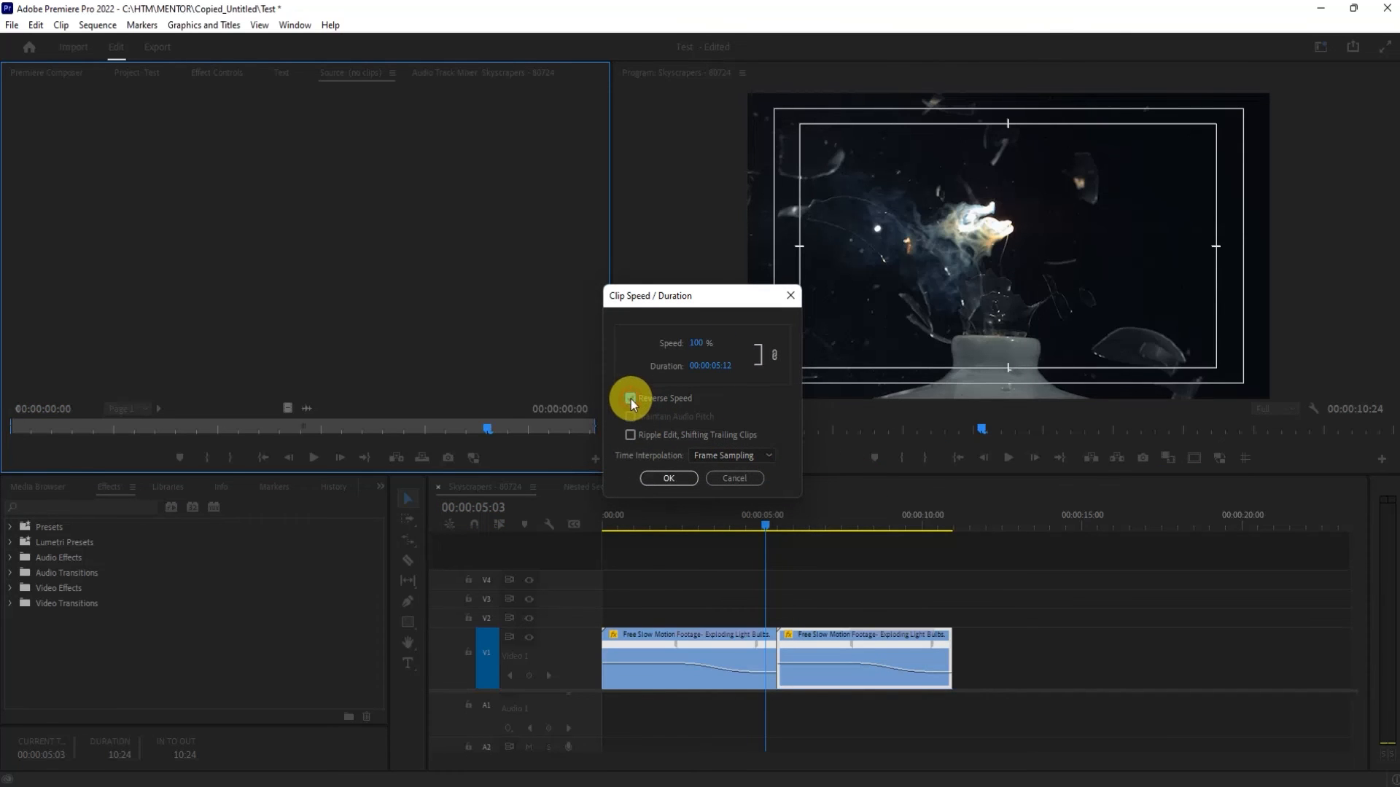
left_click(664, 480)
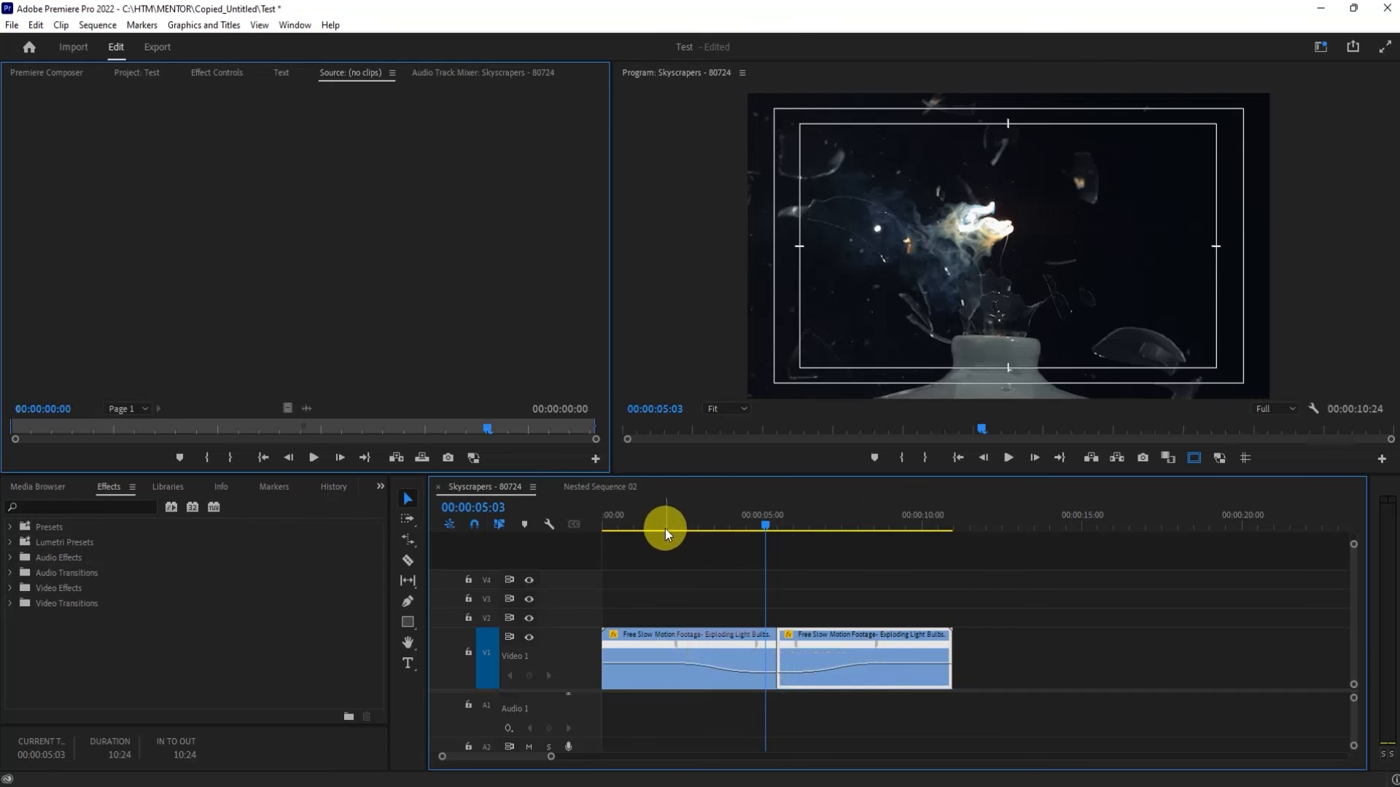
- Play the sequence from the start to check the light bulb explosion followed by its reversed copy
key("Home")
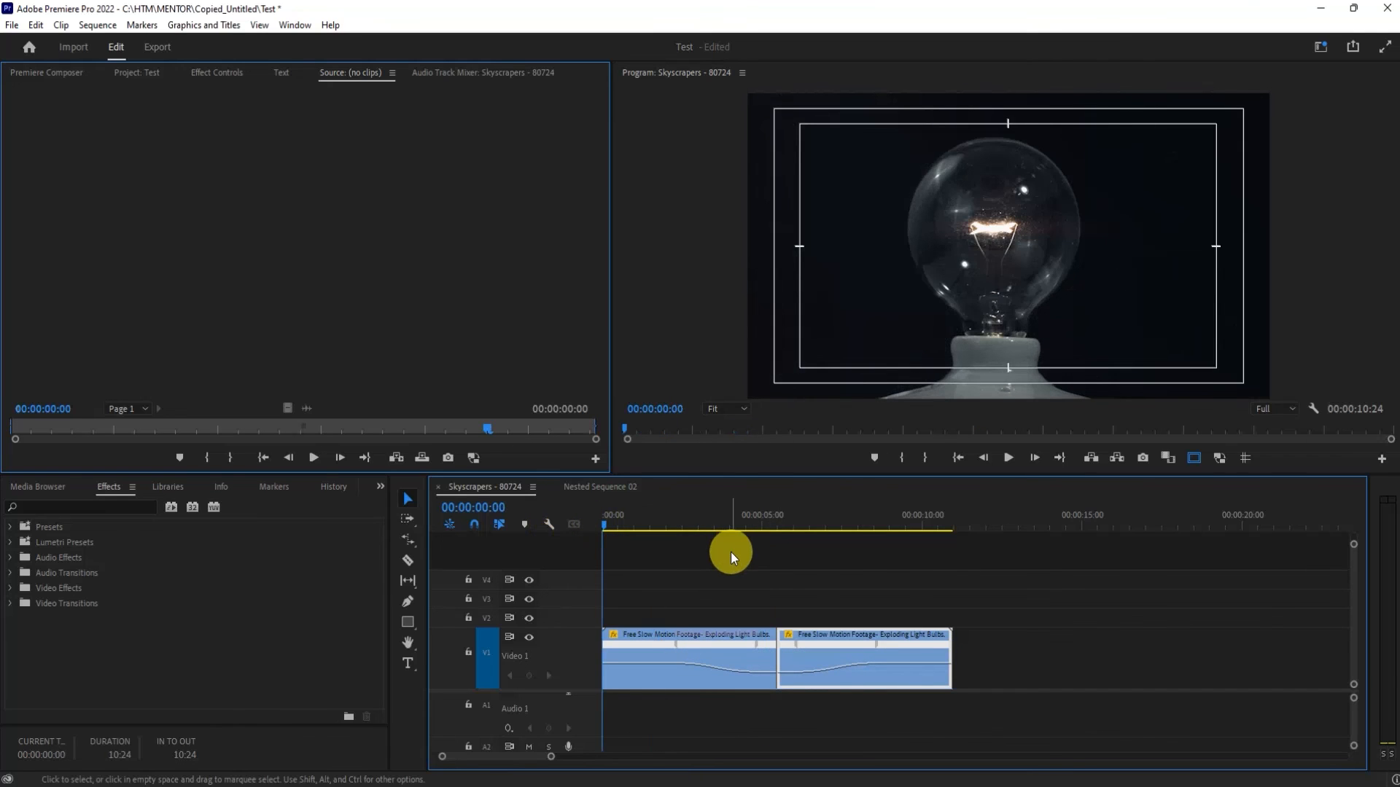
key("space")
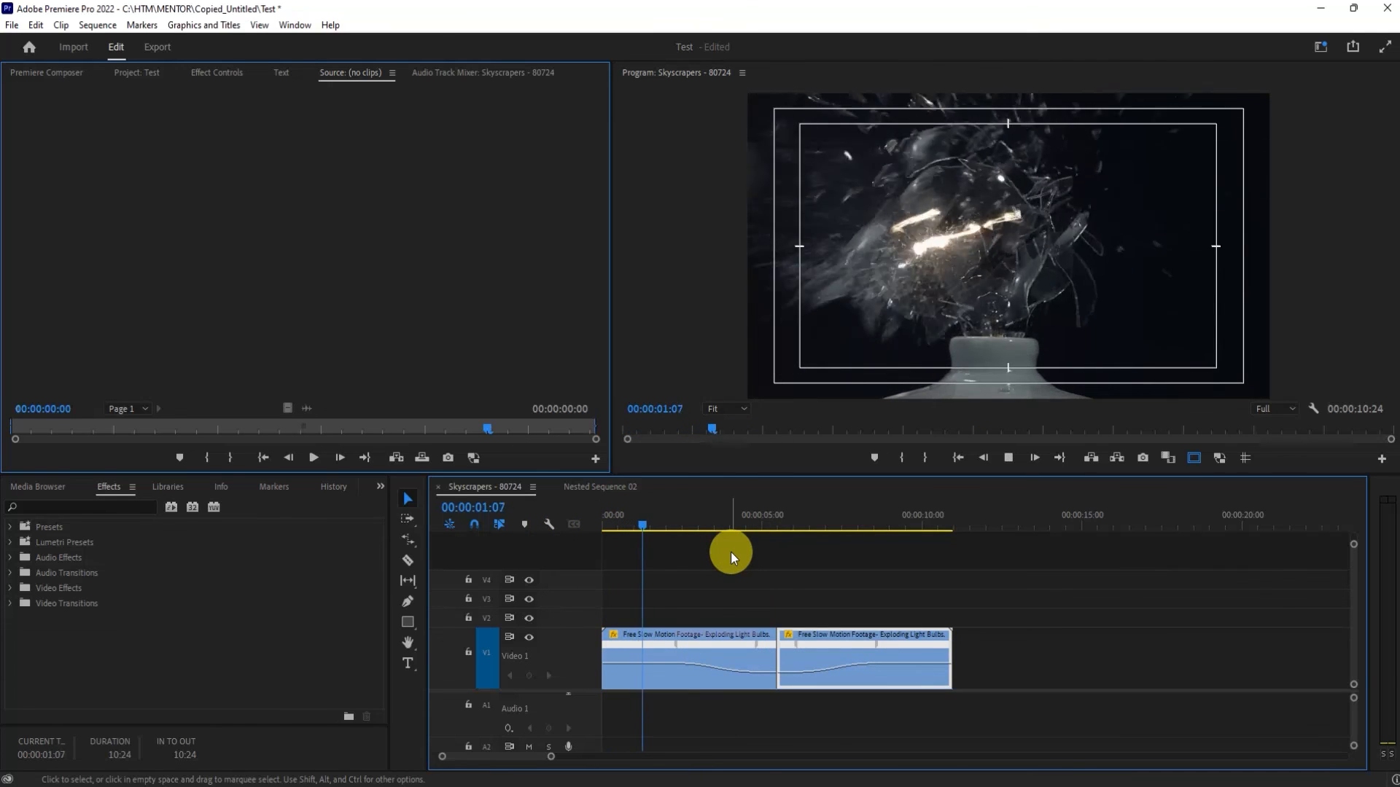